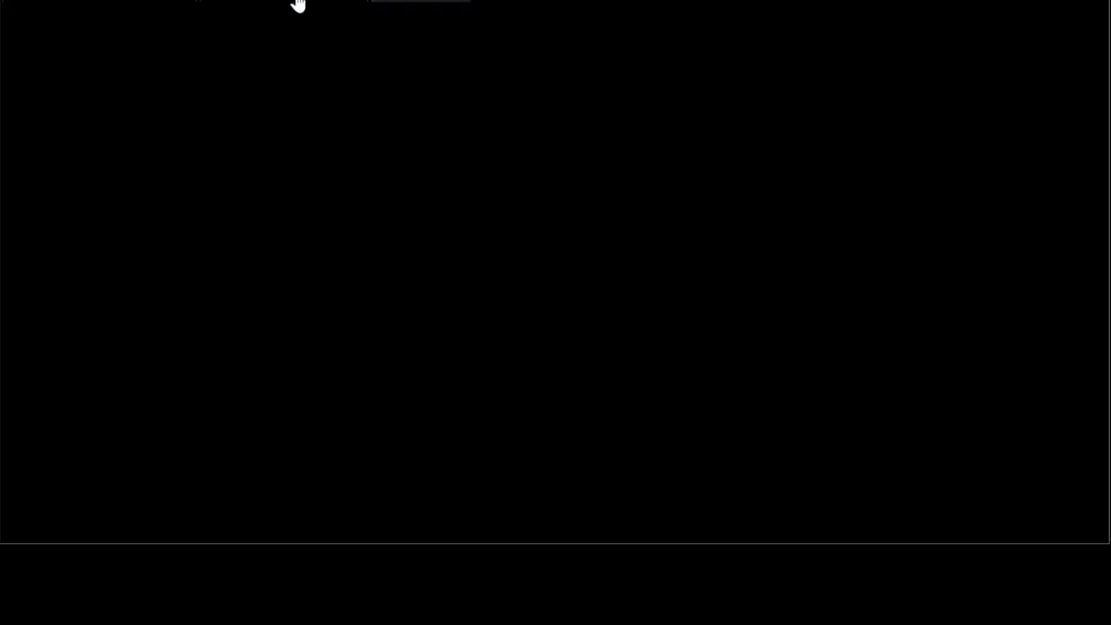
# Read eth0's address 192.168.143.129 via ifconfig in the Metasploitable2 console, then return to the Parrot desktop.
pyautogui.click(297, 5)
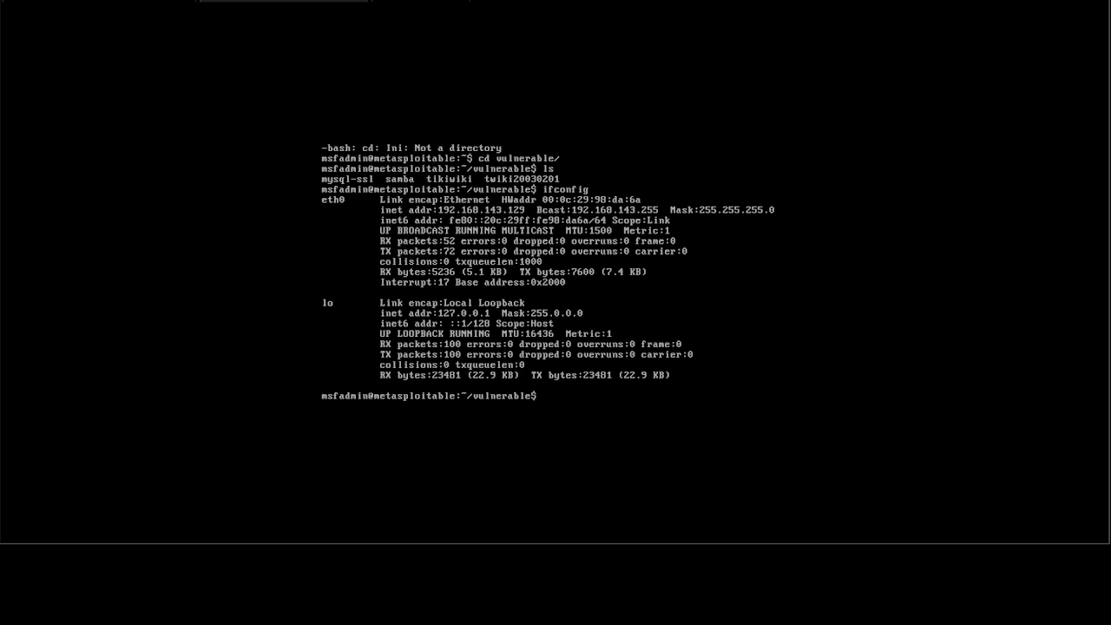
pyautogui.click(409, 1)
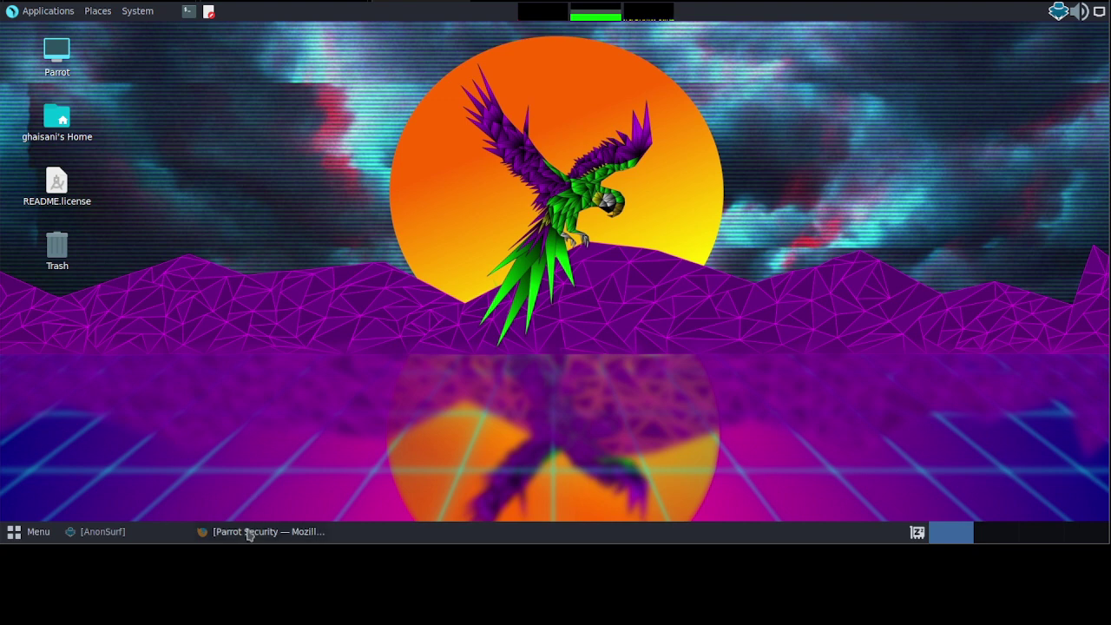
# Load the Metasploitable2 page at 192.168.143.129 in a new Firefox tab.
pyautogui.click(249, 533)
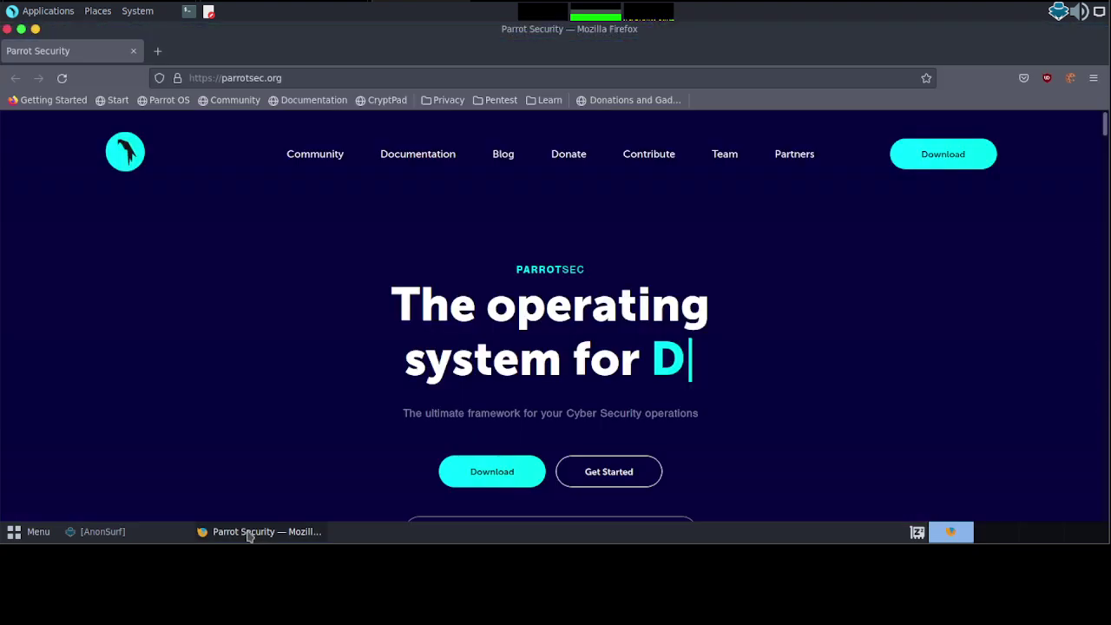
pyautogui.click(158, 54)
pyautogui.click(242, 78)
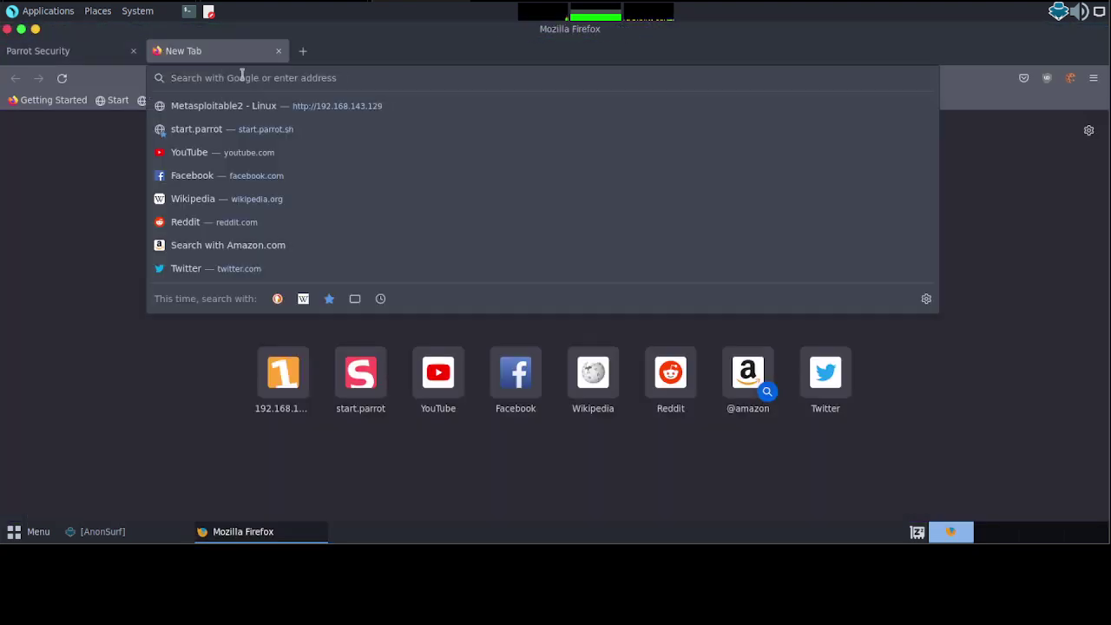
pyautogui.write('192.168.143.129/')
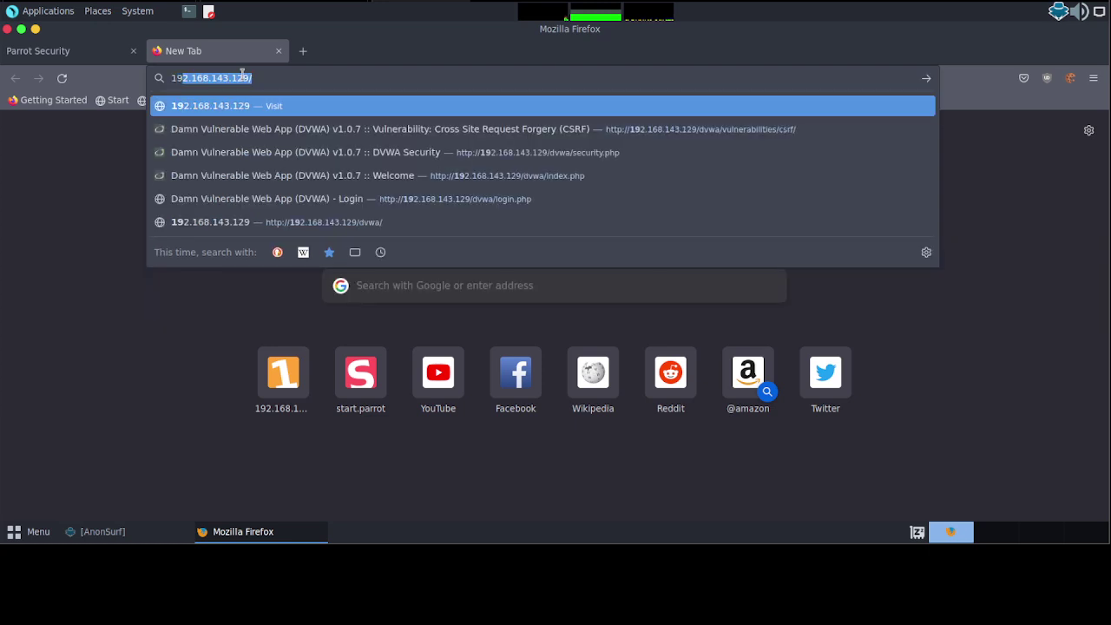
pyautogui.press('End')
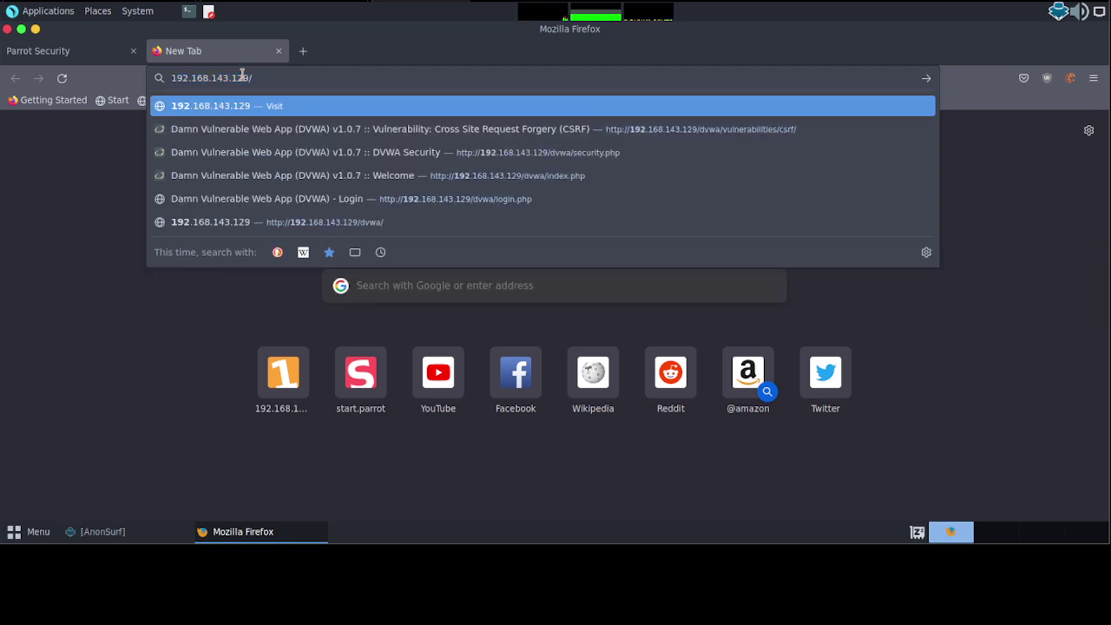
pyautogui.press('Return')
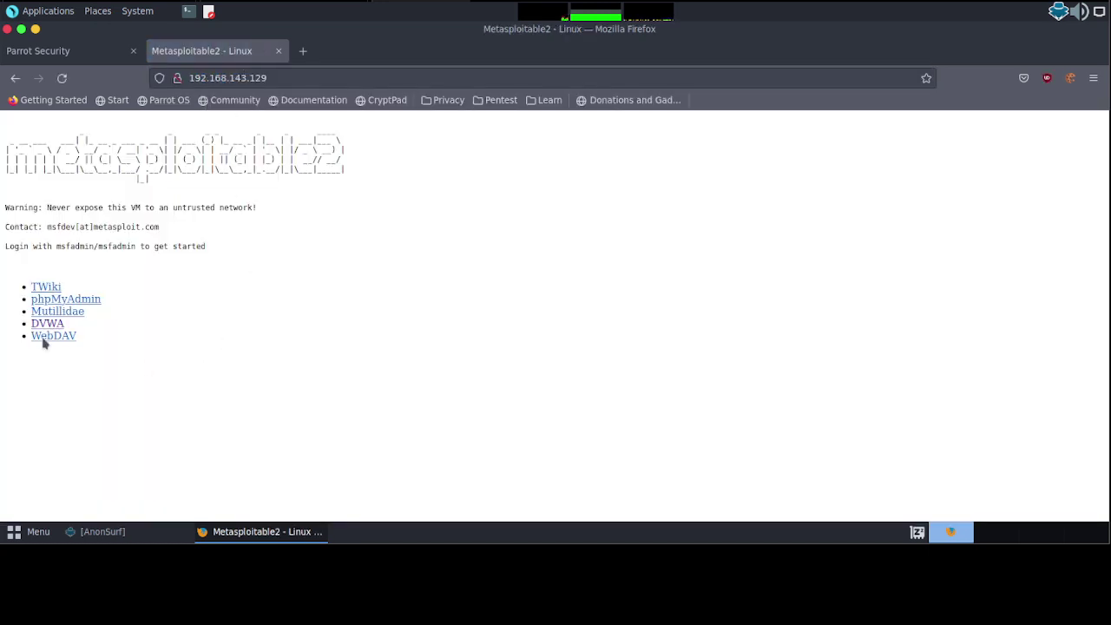
# Open DVWA, set its security level to low, and go to the CSRF page.
pyautogui.click(39, 328)
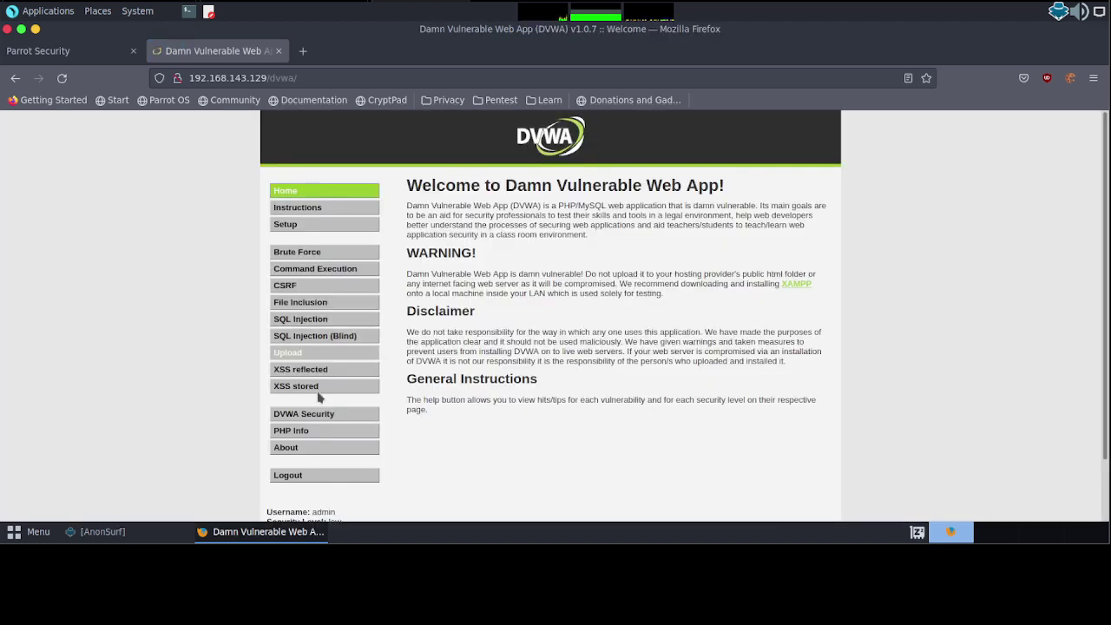
pyautogui.click(327, 415)
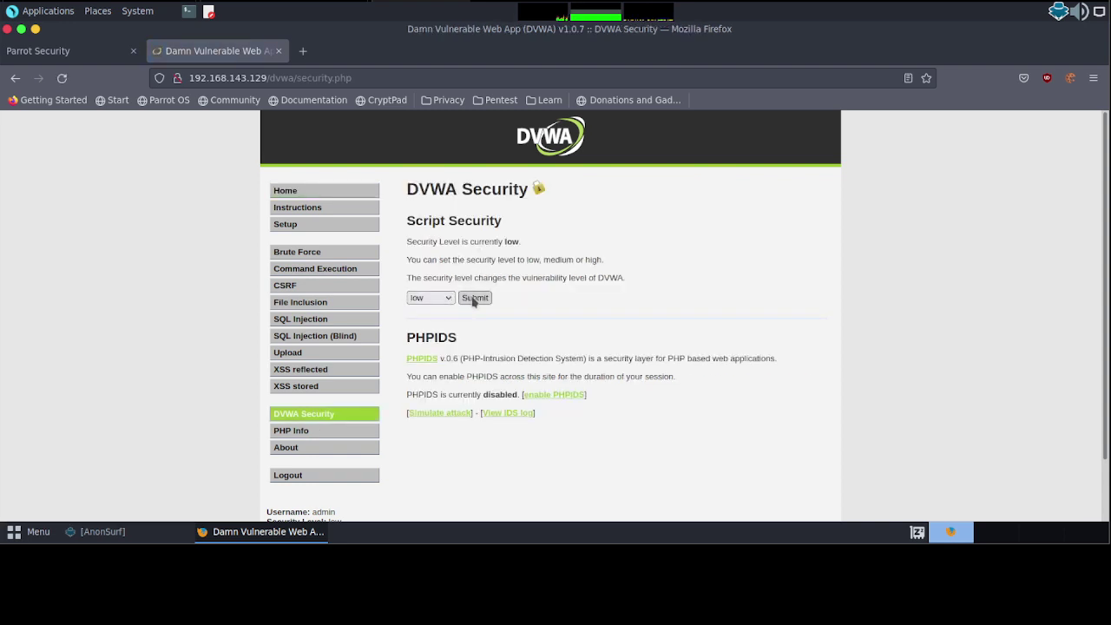
pyautogui.click(473, 298)
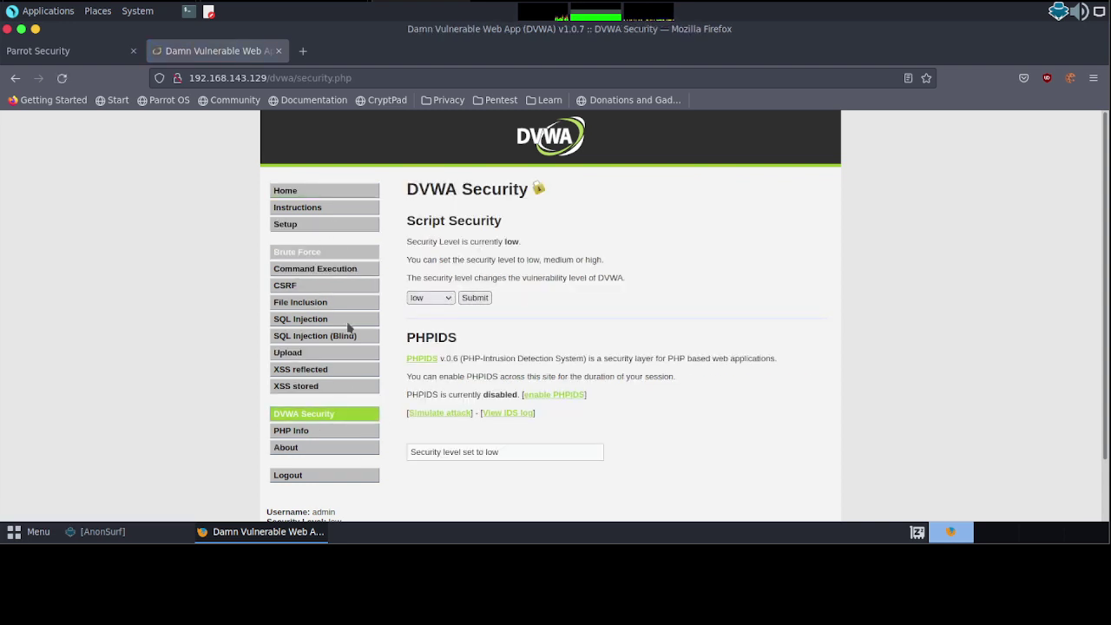
pyautogui.click(293, 290)
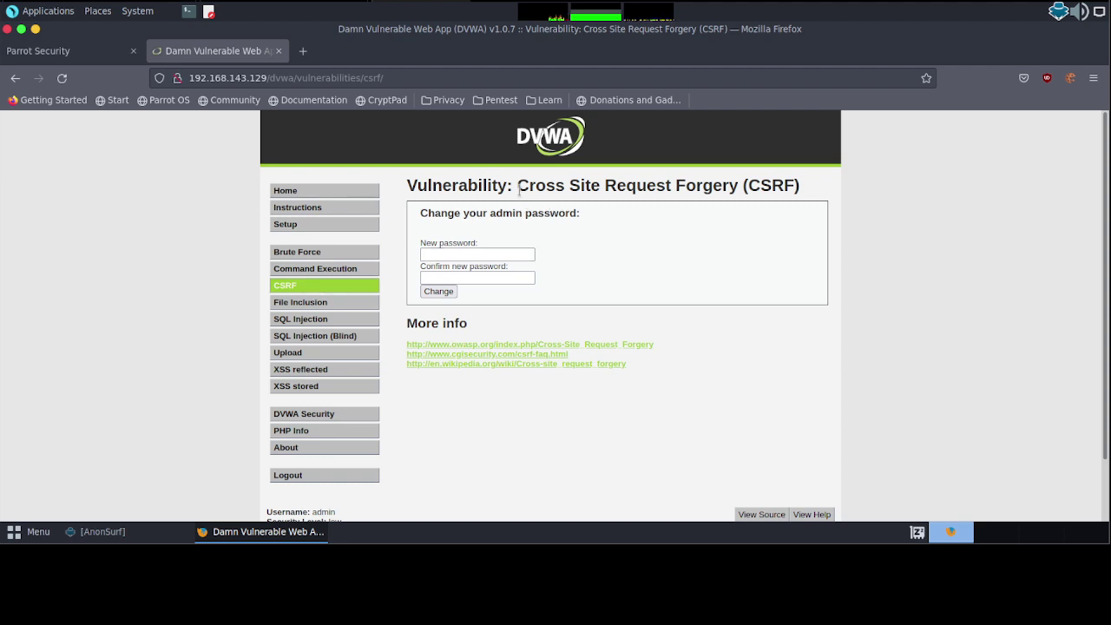
pyautogui.moveTo(518, 187); pyautogui.dragTo(740, 185)
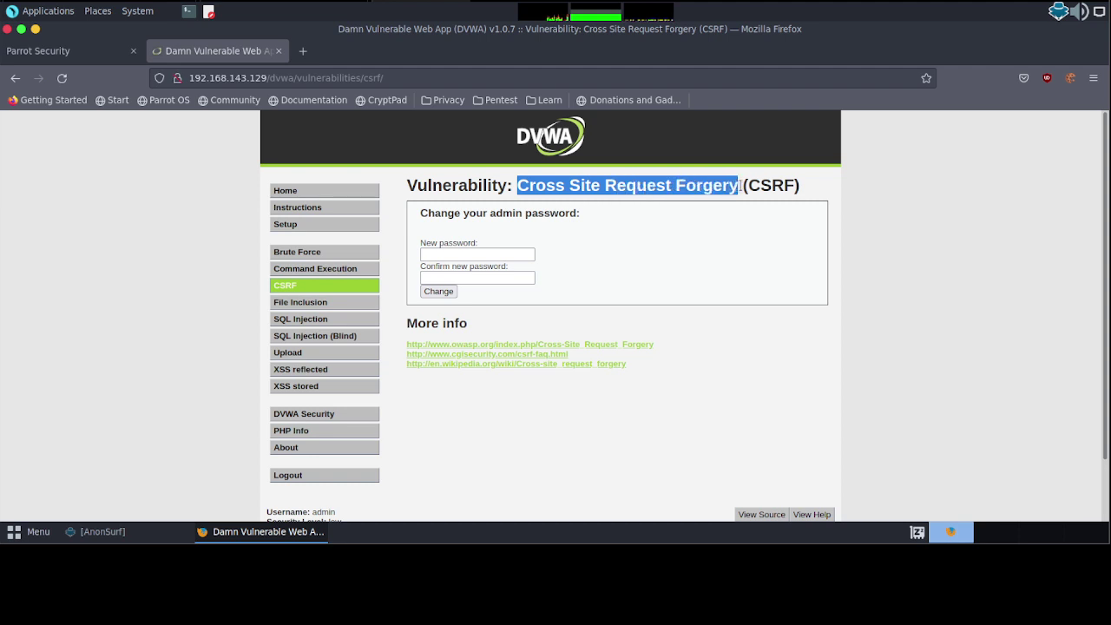
pyautogui.click(547, 201)
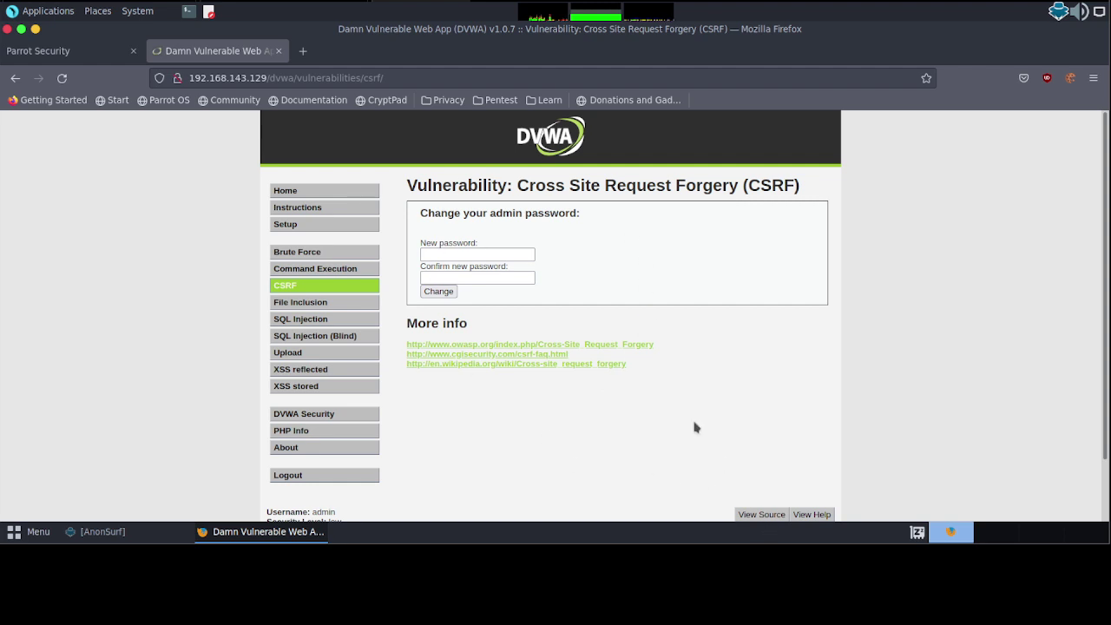
# Log out of DVWA and log back in as admin with its password, declining to save the login.
pyautogui.click(325, 479)
pyautogui.click(503, 264)
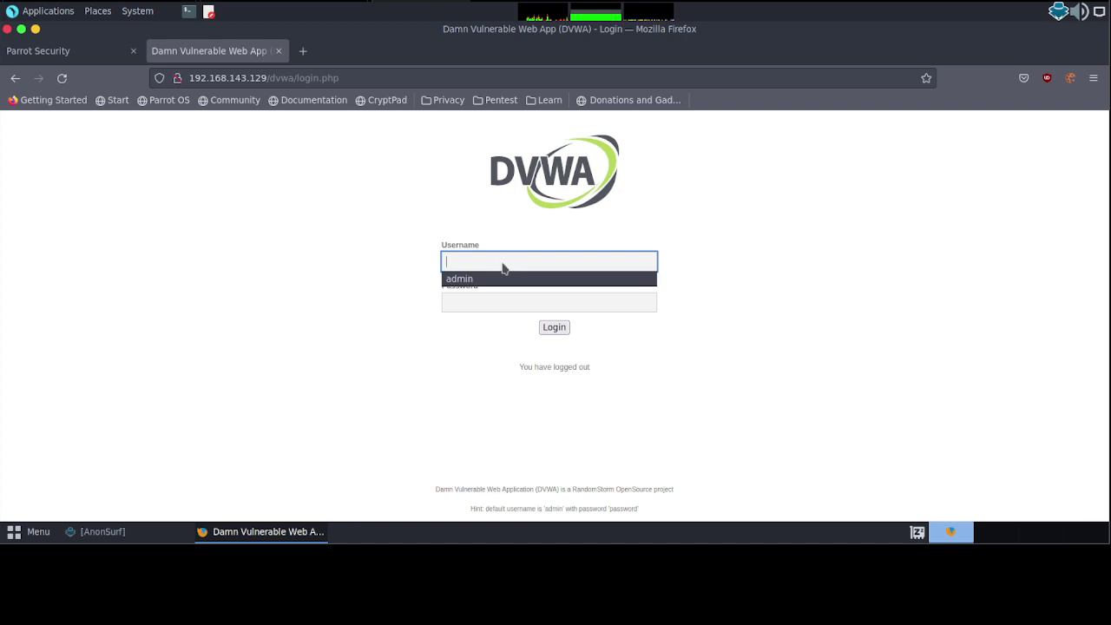
pyautogui.click(510, 285)
pyautogui.click(502, 297)
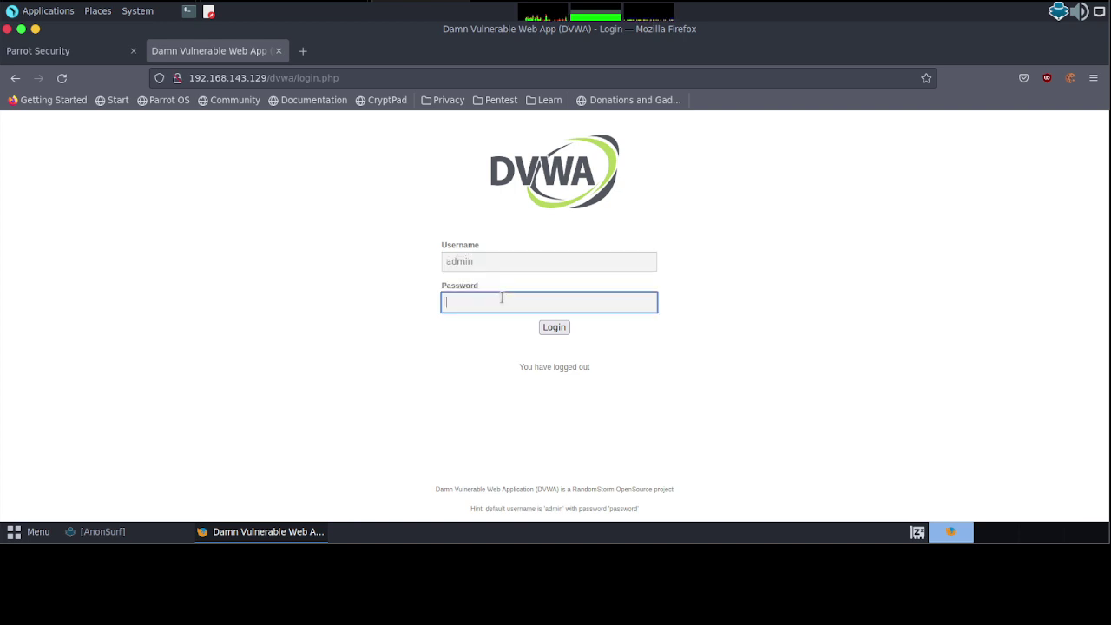
pyautogui.write('pawor')
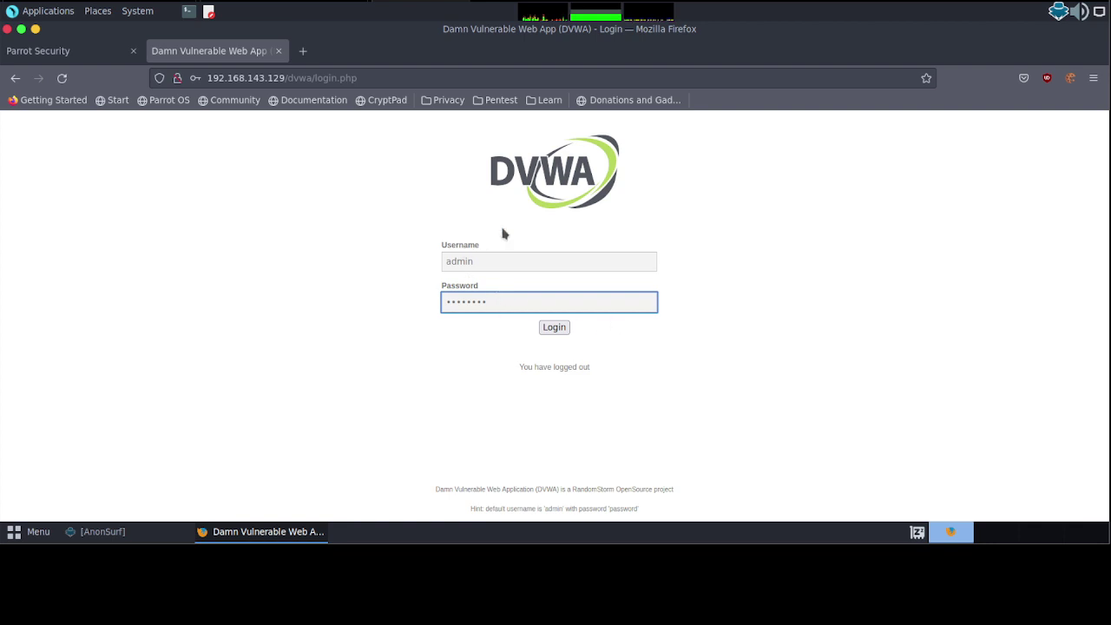
pyautogui.click(557, 330)
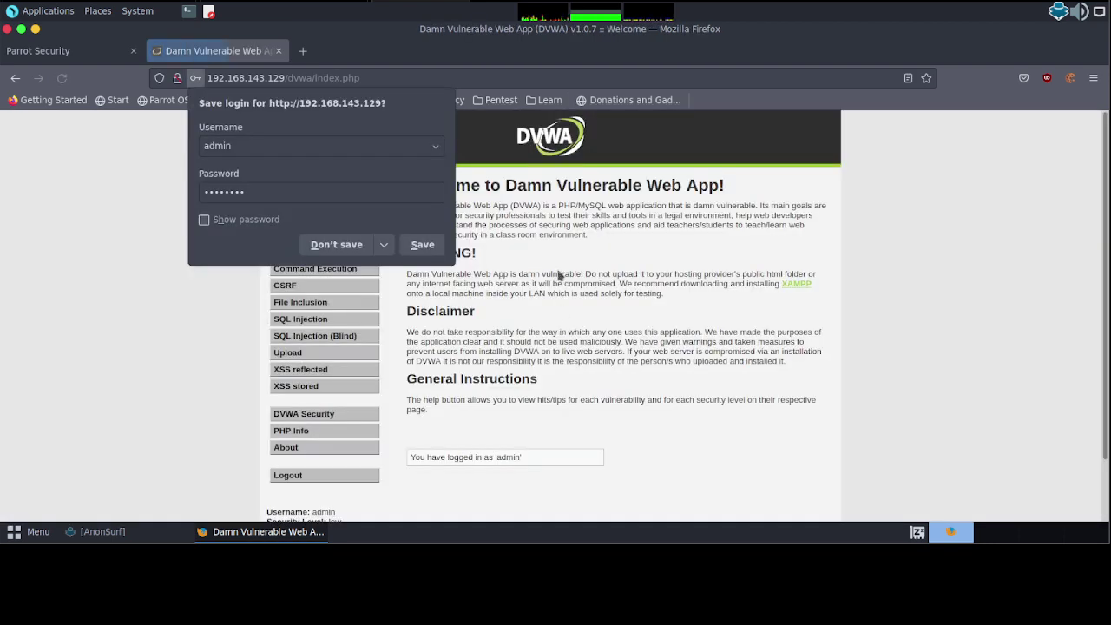
pyautogui.click(505, 252)
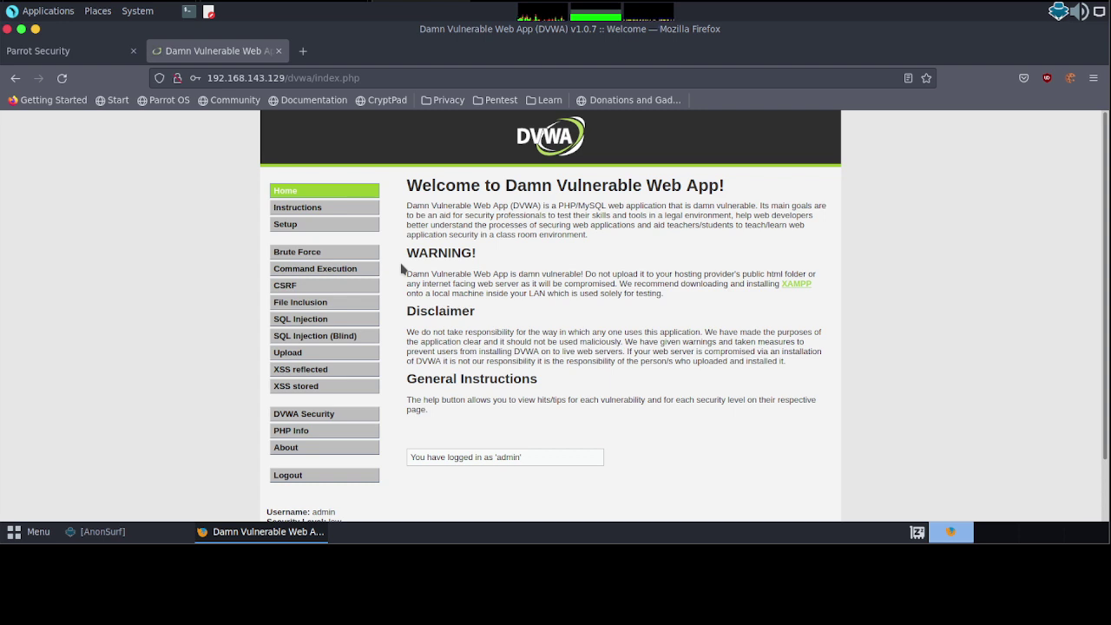
# On the CSRF page, enter a new admin password in both fields and submit, getting Password Changed.
pyautogui.click(292, 287)
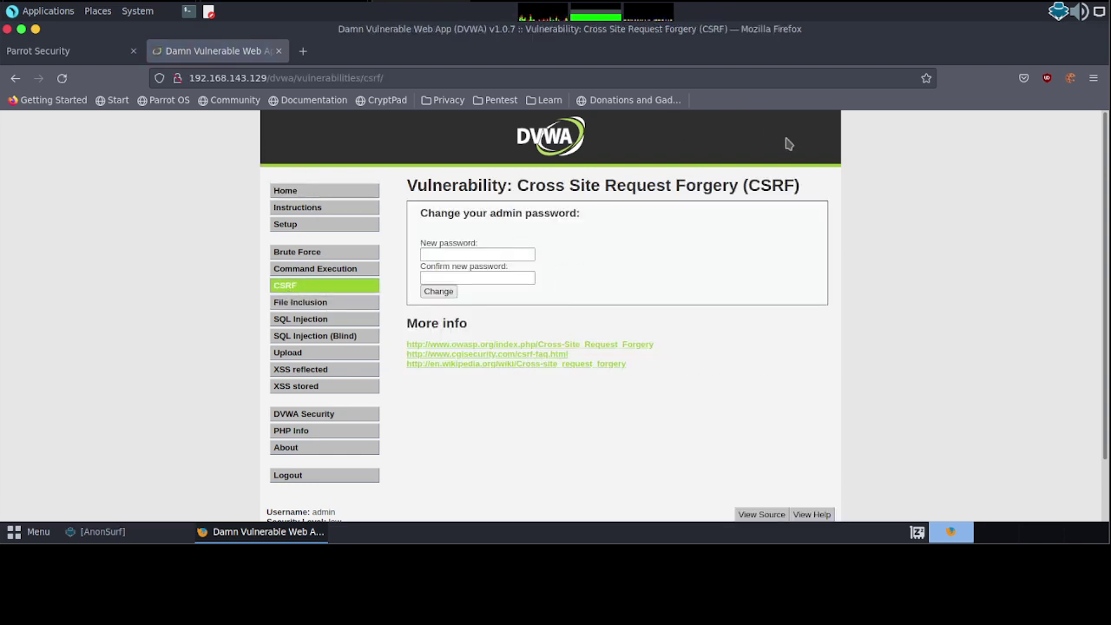
pyautogui.click(483, 255)
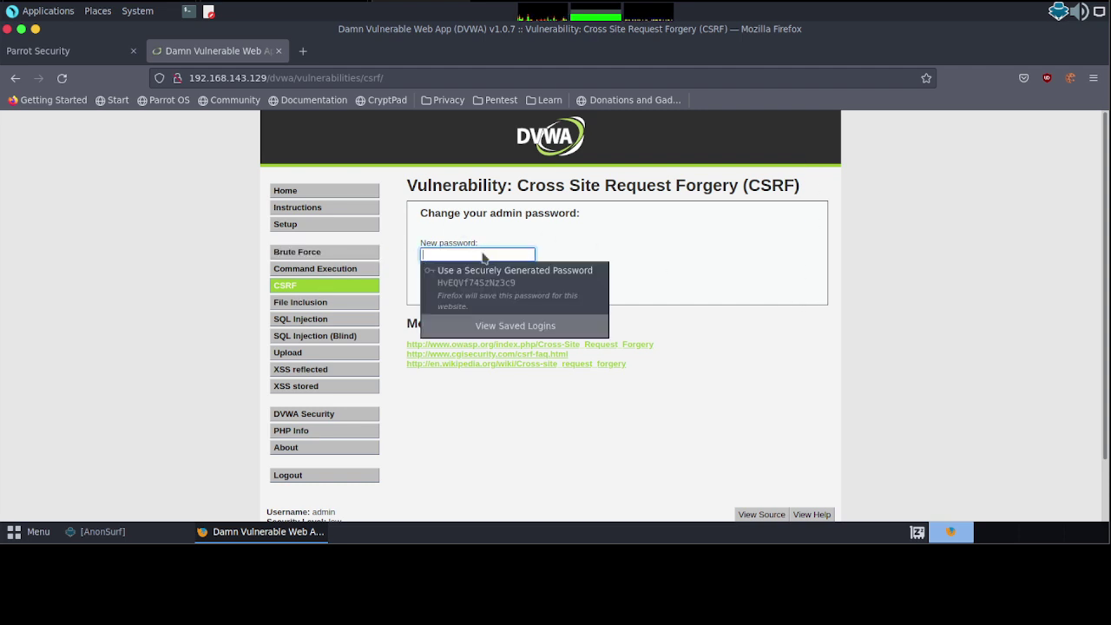
pyautogui.write('123')
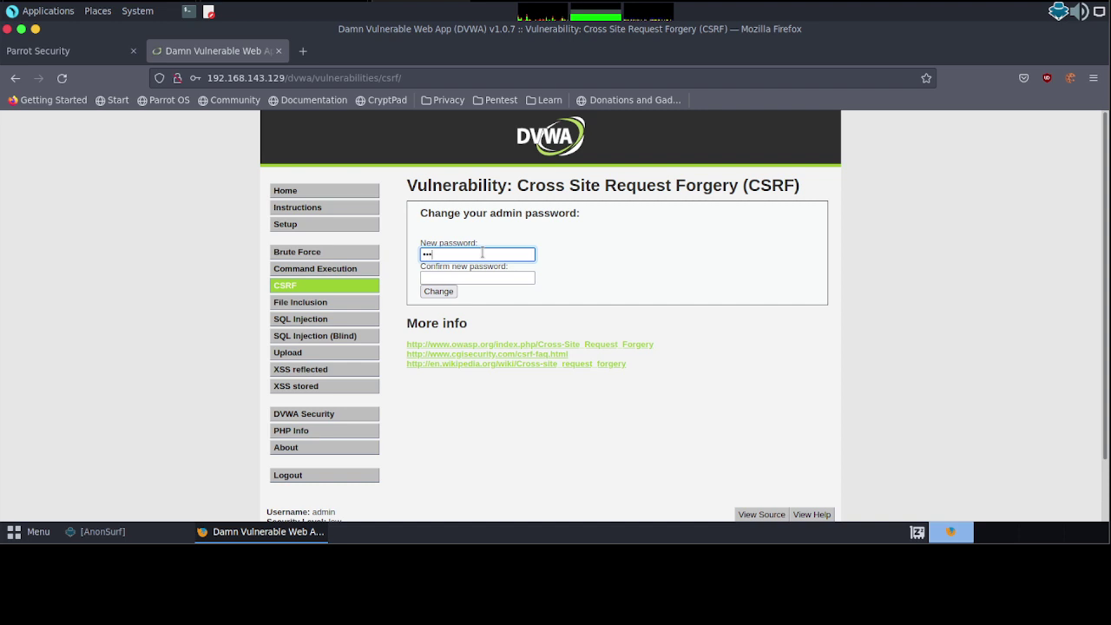
pyautogui.write('6')
pyautogui.click(483, 278)
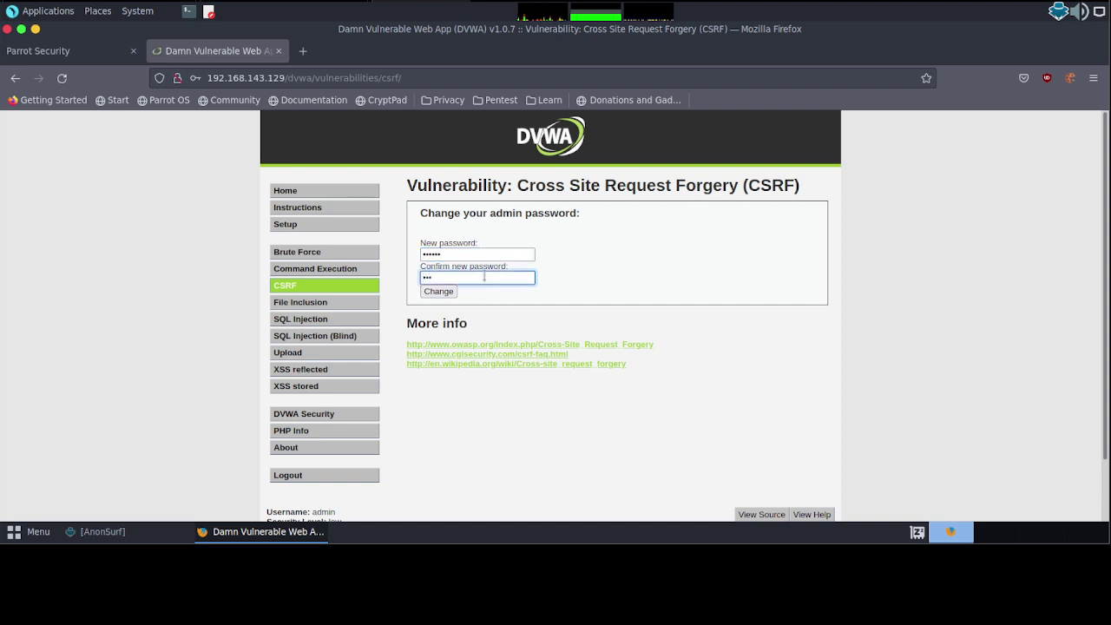
pyautogui.write('456')
pyautogui.click(438, 292)
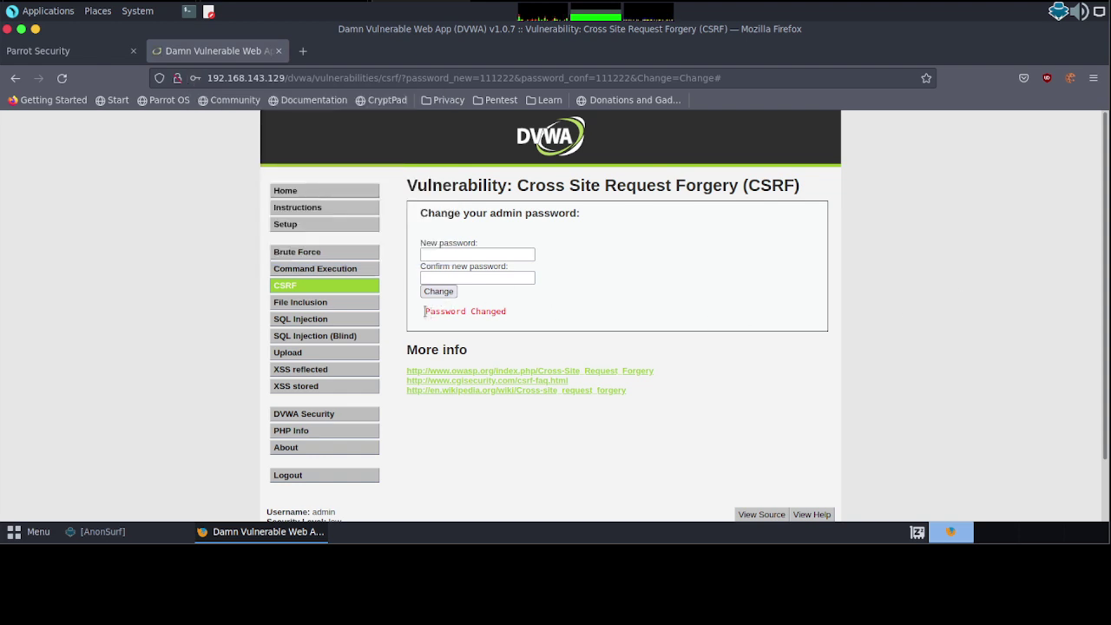
pyautogui.moveTo(425, 310); pyautogui.dragTo(534, 316)
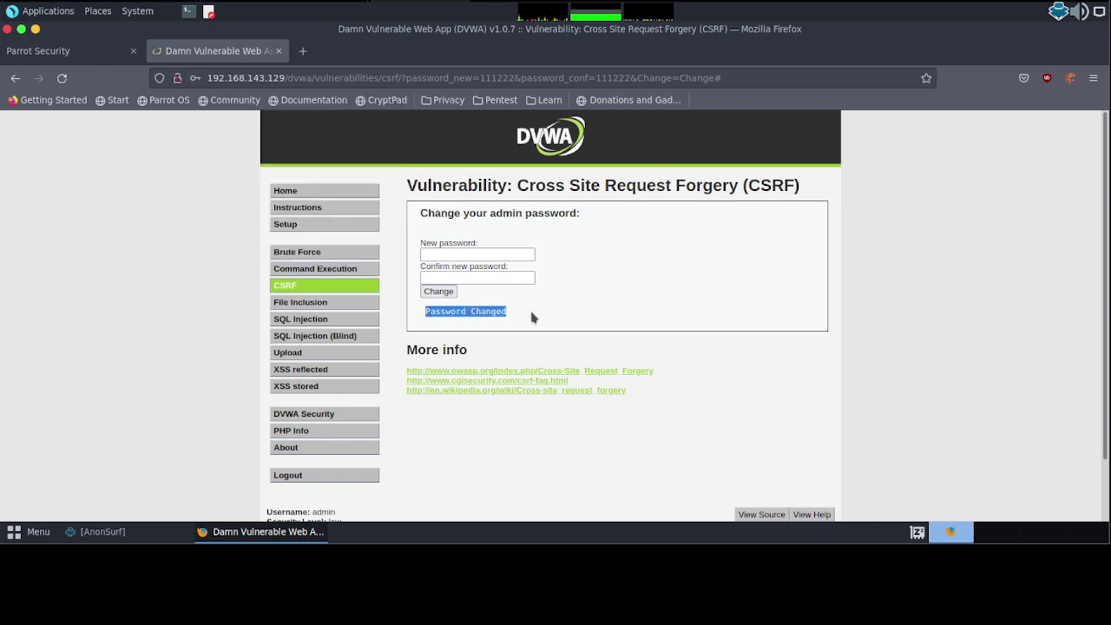
pyautogui.click(601, 298)
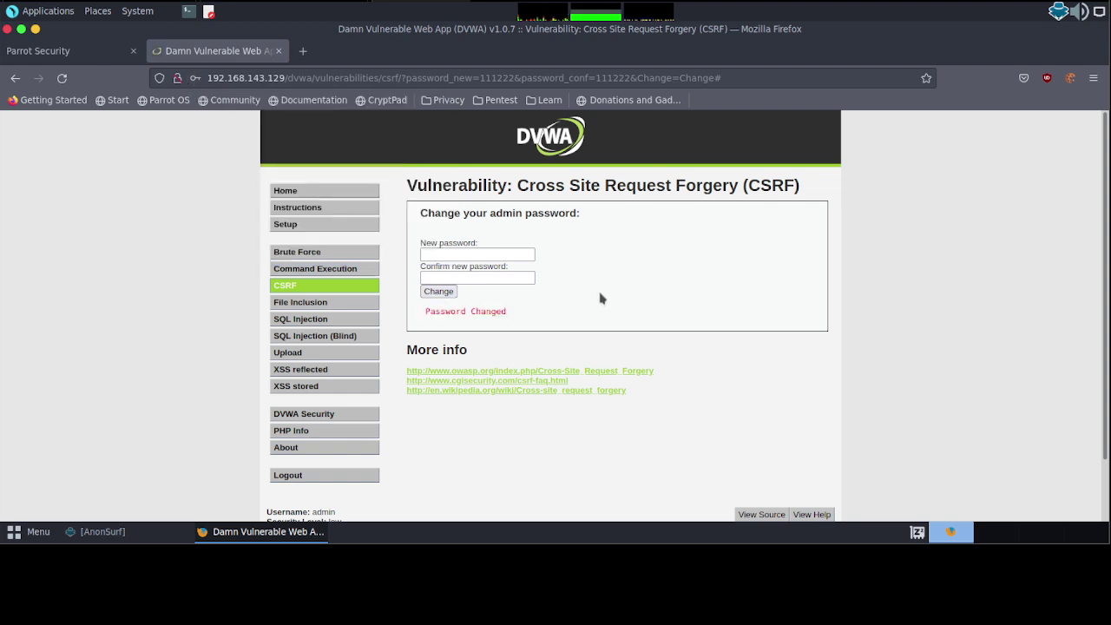
# Log out and attempt an admin login, which returns Login failed, then dismiss the save-login offer.
pyautogui.click(302, 476)
pyautogui.click(484, 266)
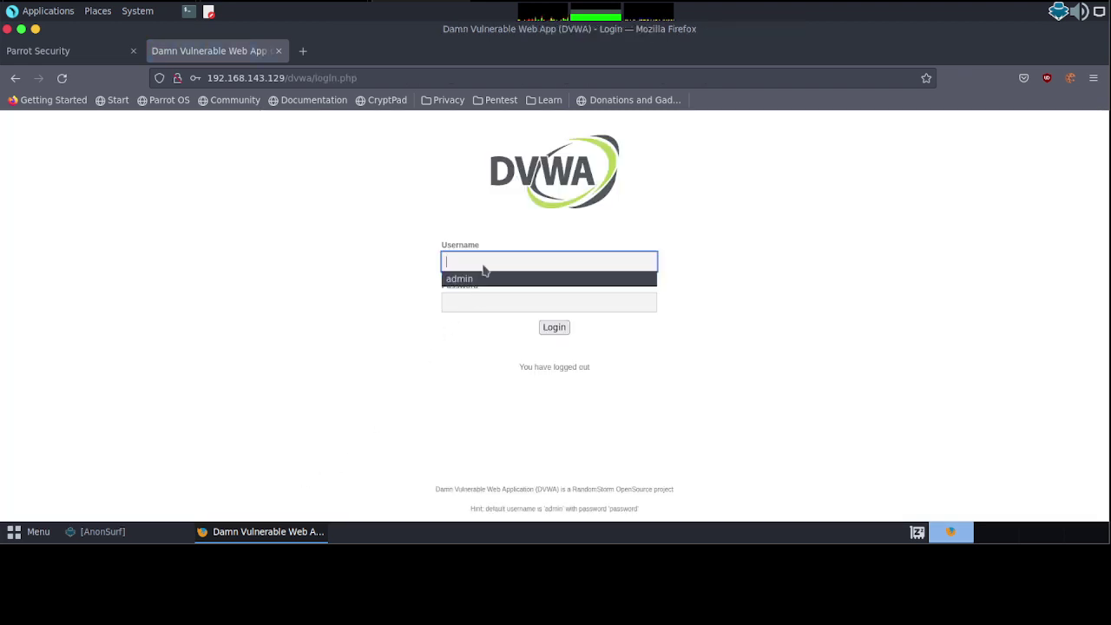
pyautogui.write('admi')
pyautogui.write('n')
pyautogui.press('Tab')
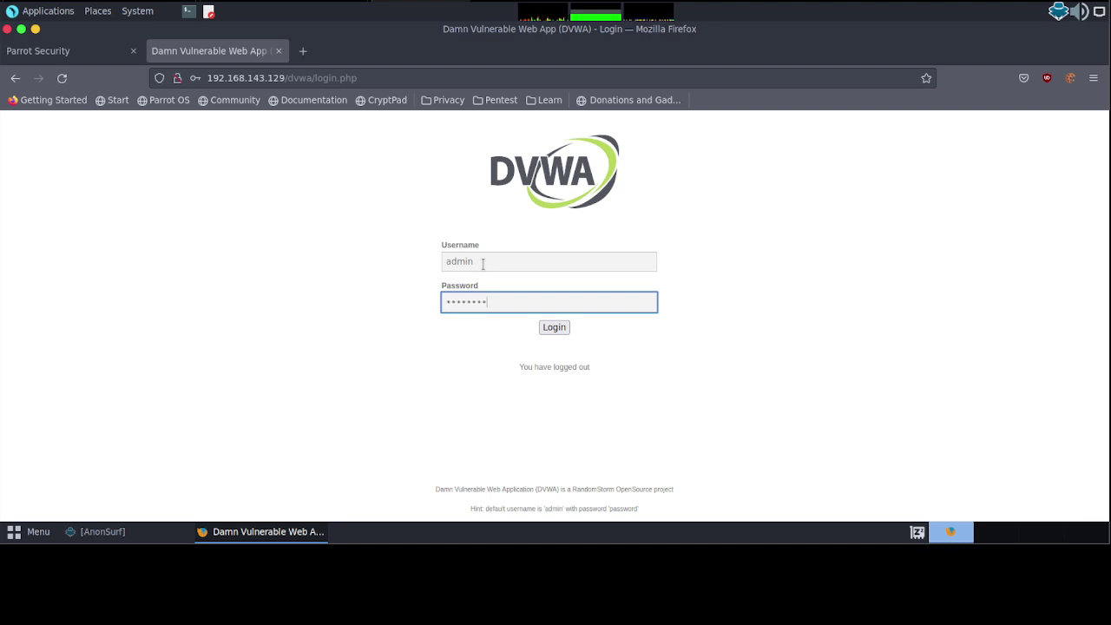
pyautogui.press('Return')
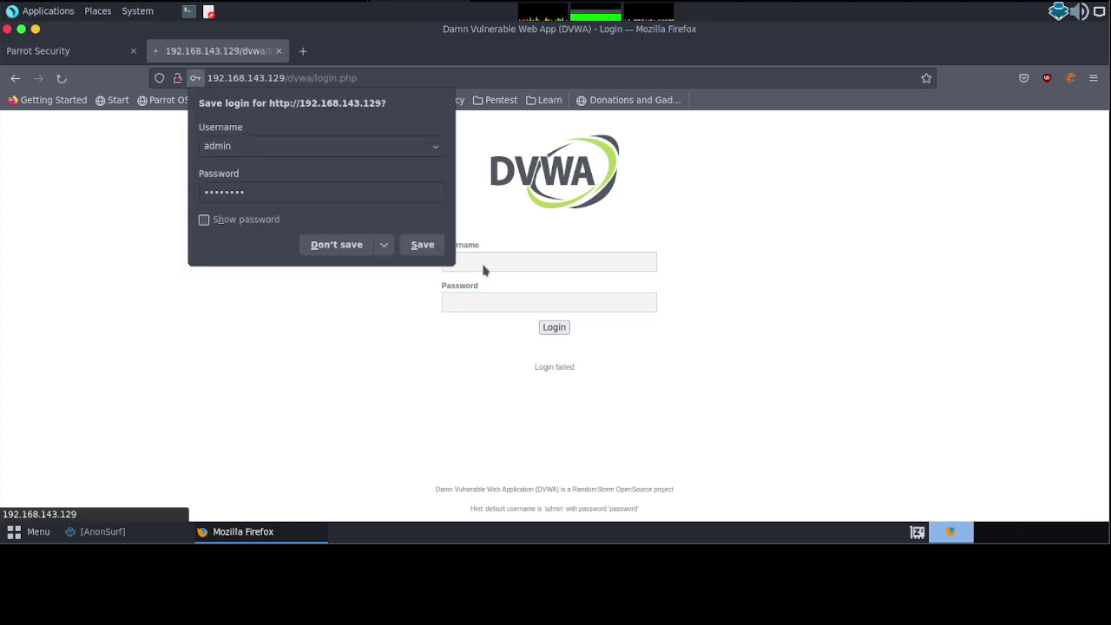
pyautogui.click(484, 380)
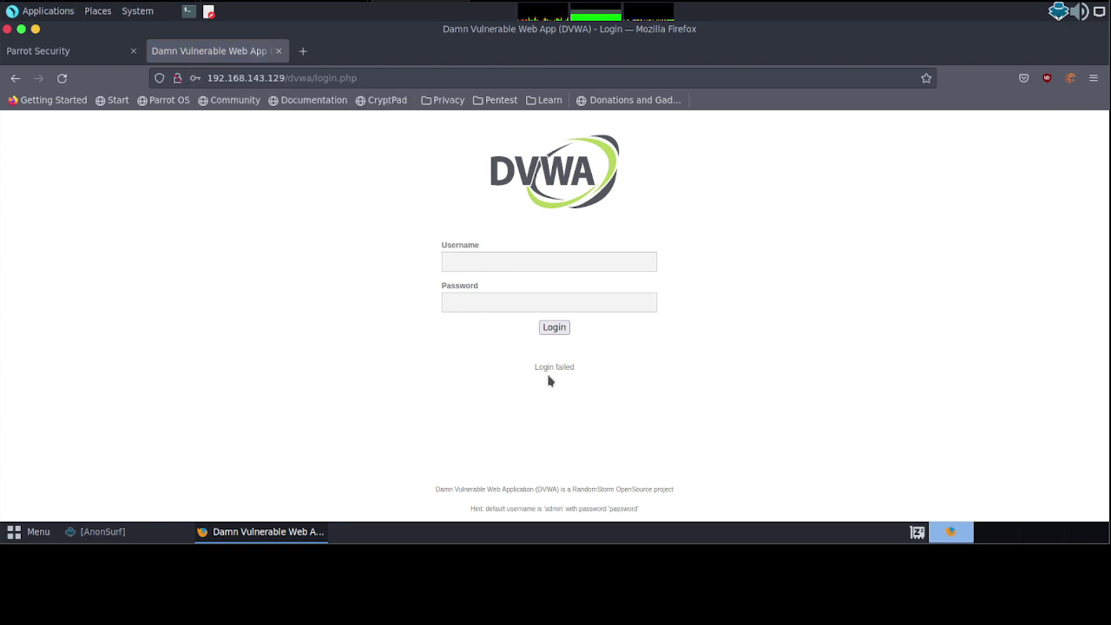
# Log in again as admin with the password, reaching the Welcome page, and decline saving the login.
pyautogui.click(529, 261)
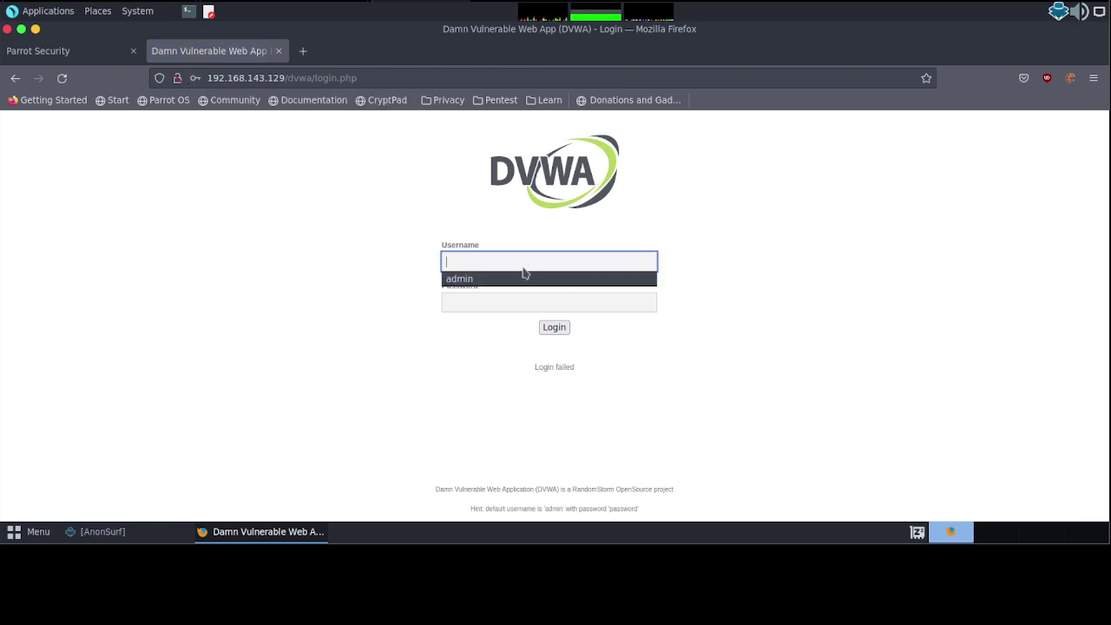
pyautogui.click(520, 280)
pyautogui.click(509, 300)
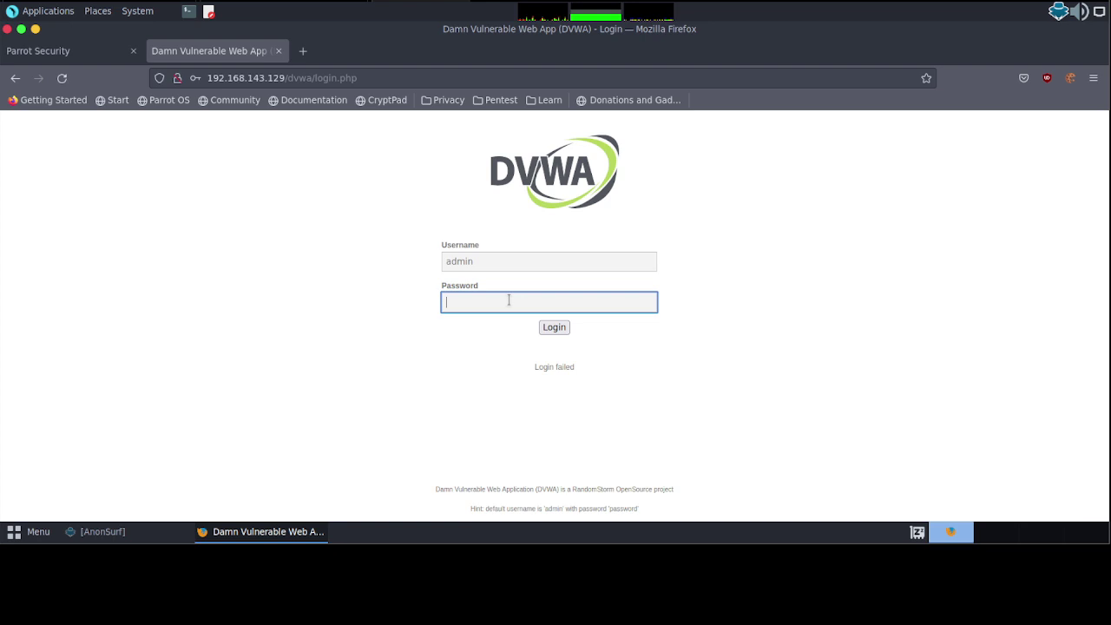
pyautogui.write('p')
pyautogui.write('ord')
pyautogui.click(542, 331)
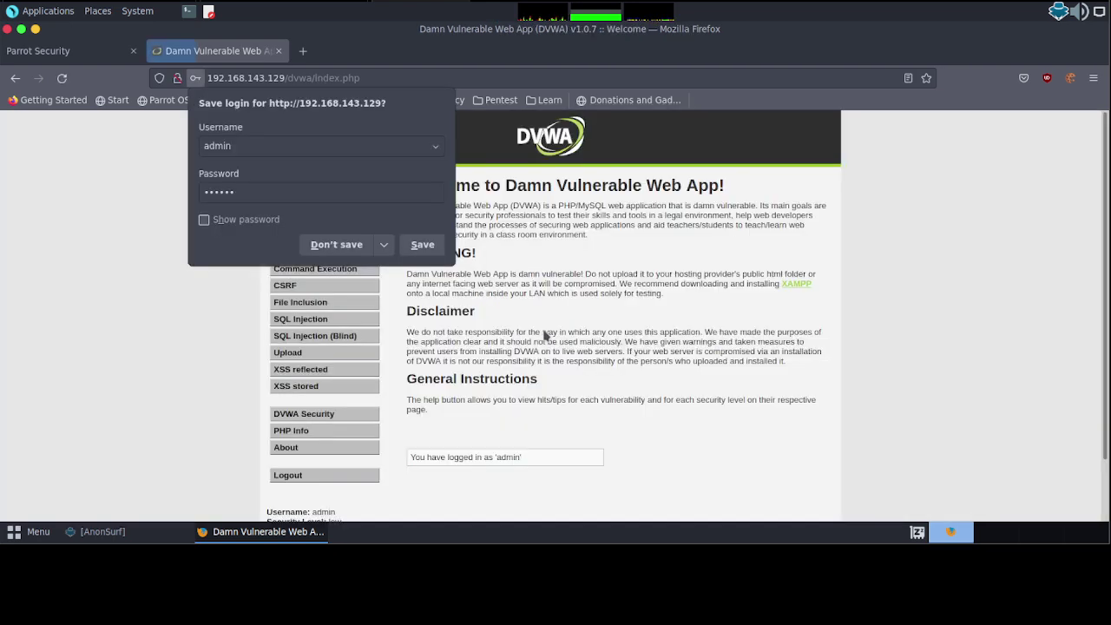
pyautogui.click(590, 260)
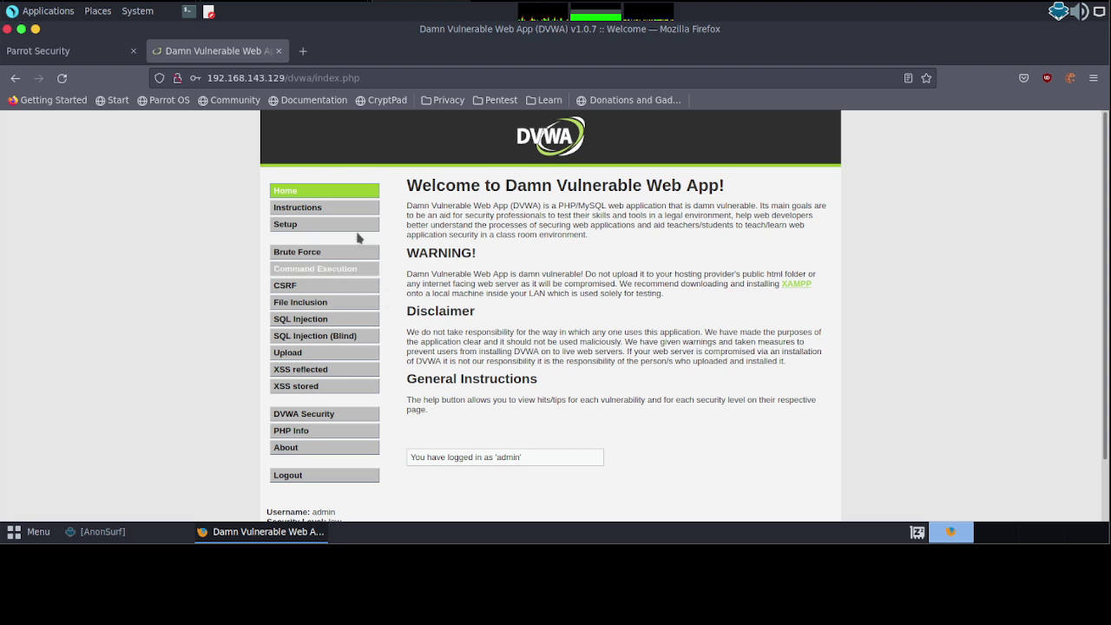
# Open the CSRF page and inspect the New password field in Developer Tools.
pyautogui.click(293, 286)
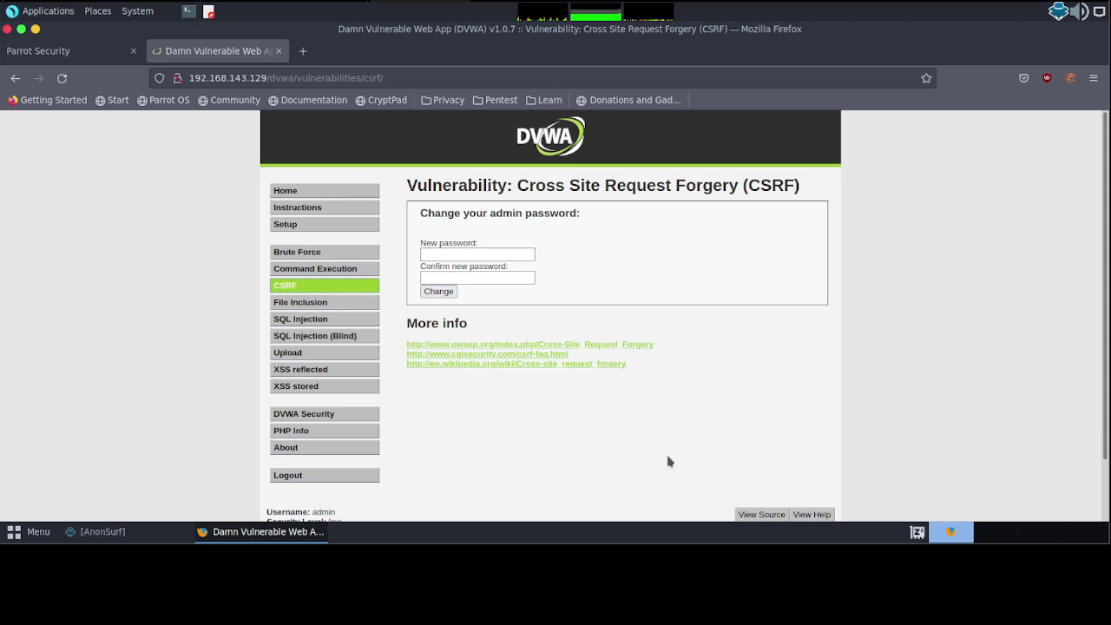
pyautogui.rightClick(468, 256)
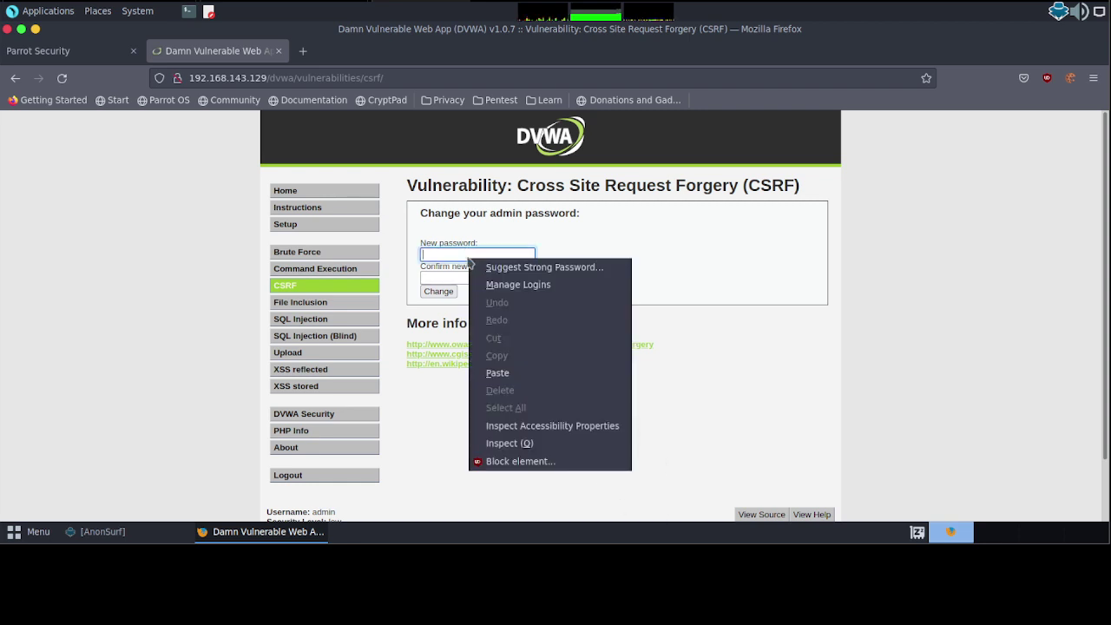
pyautogui.click(524, 443)
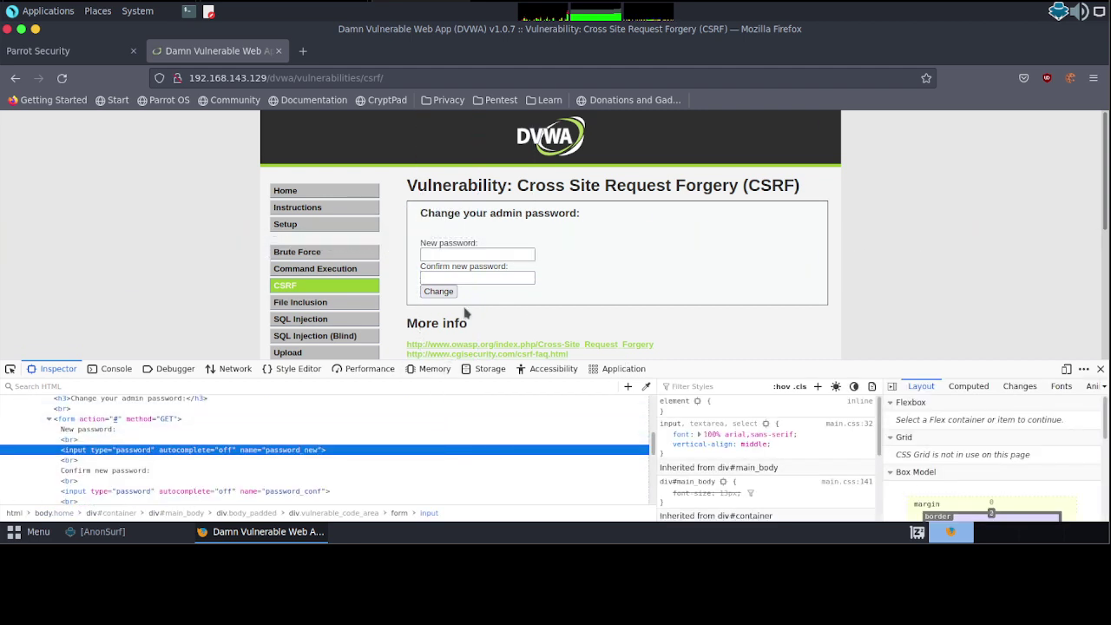
pyautogui.rightClick(448, 253)
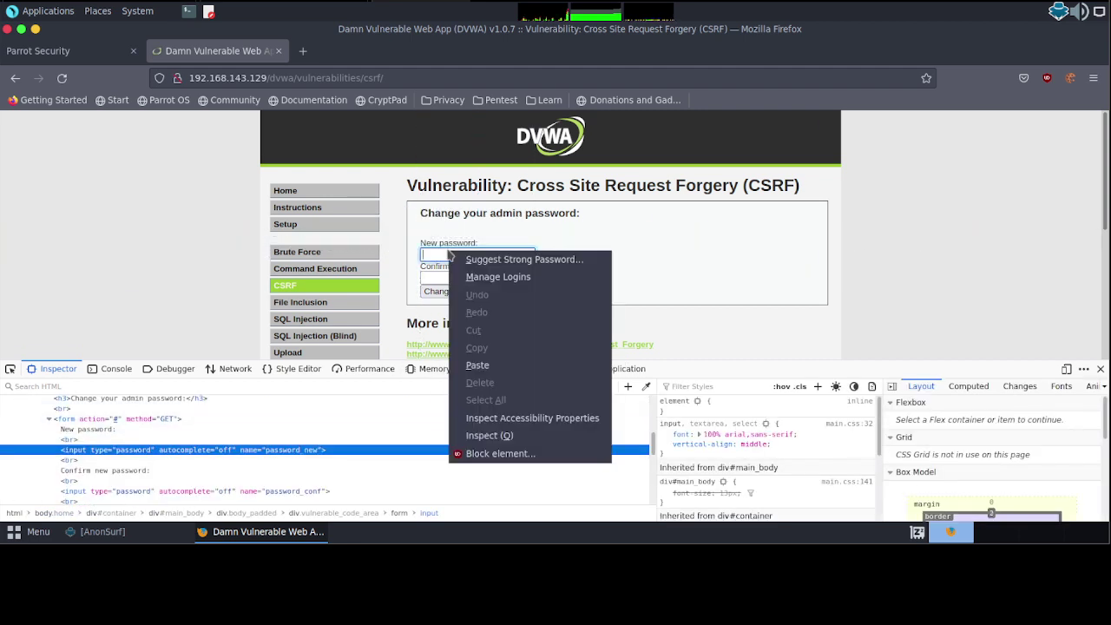
pyautogui.click(506, 436)
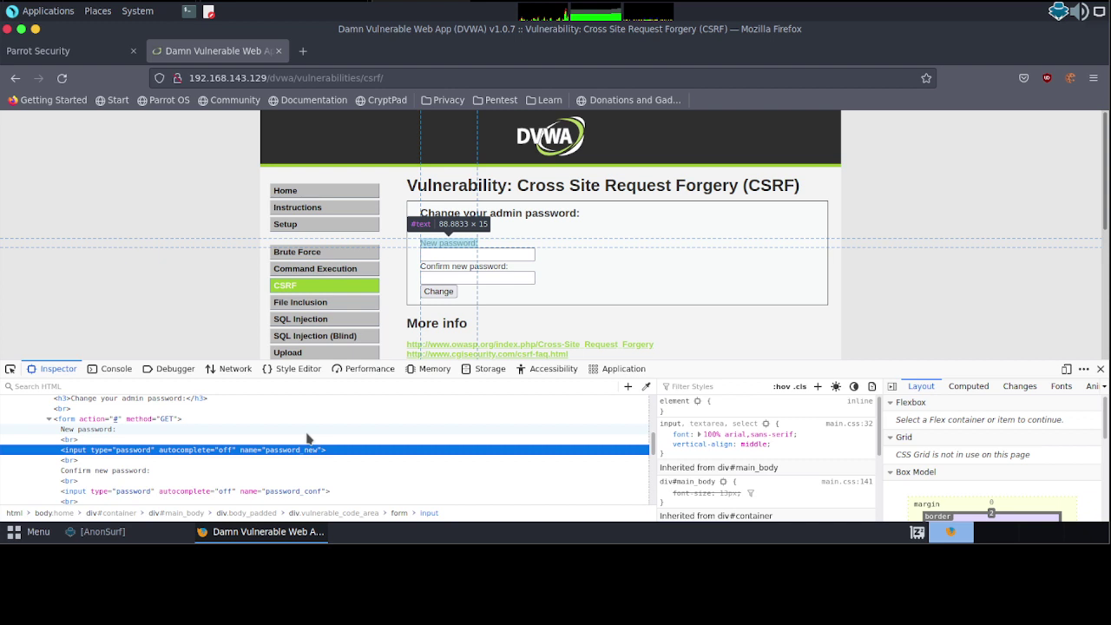
# Open the password form's <form> element as editable HTML and select all its markup.
pyautogui.click(63, 420)
pyautogui.scroll(-2, 149, 441)
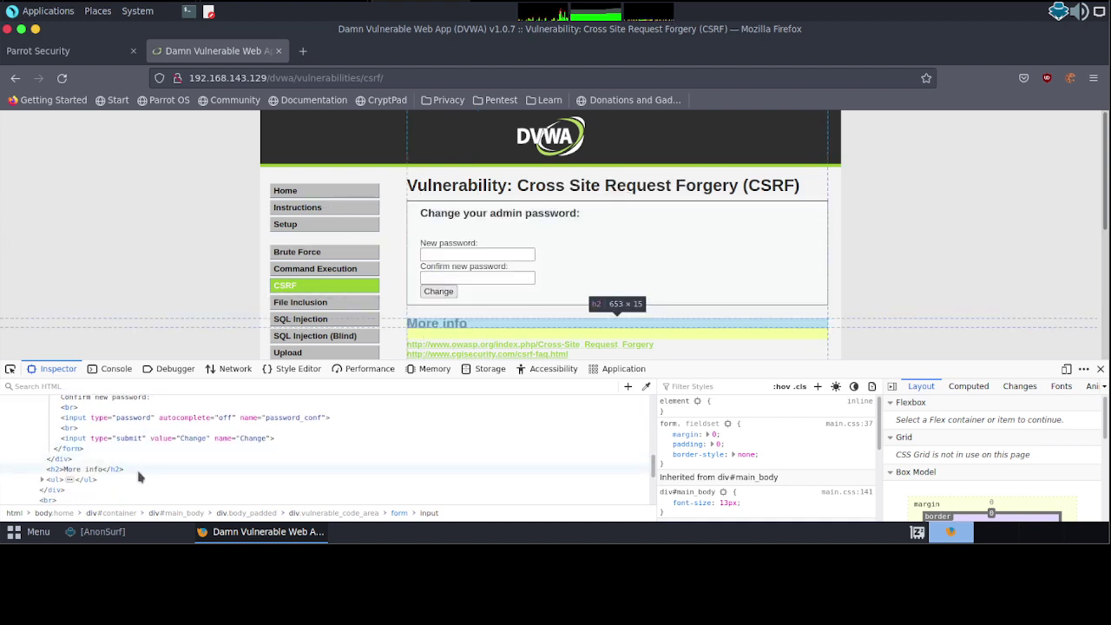
pyautogui.scroll(3, 142, 472)
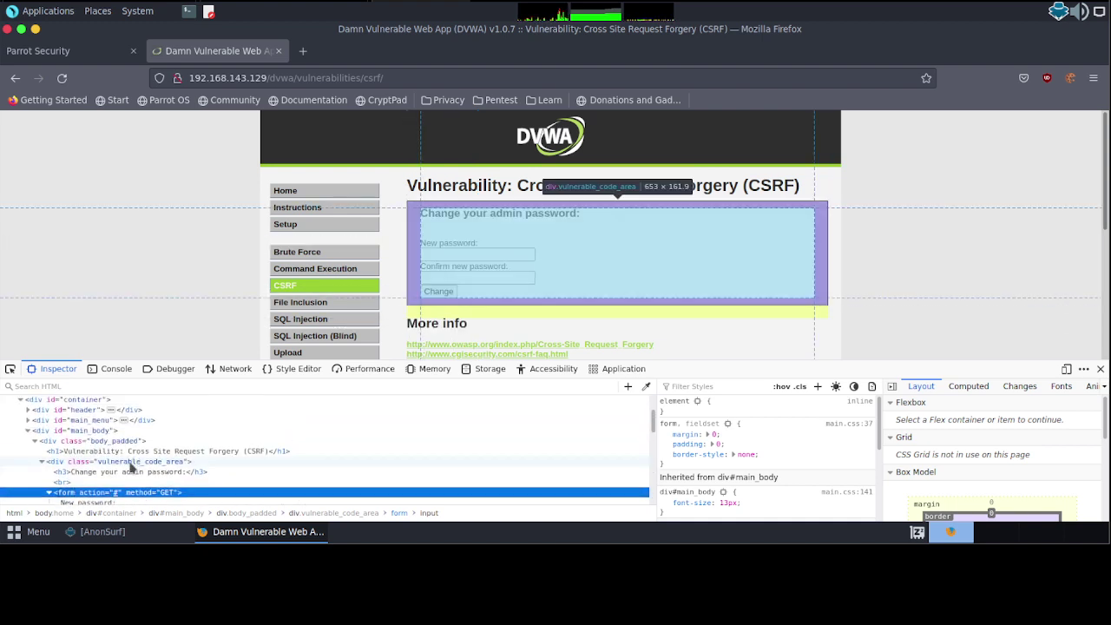
pyautogui.scroll(-2, 135, 469)
pyautogui.scroll(-2, 131, 467)
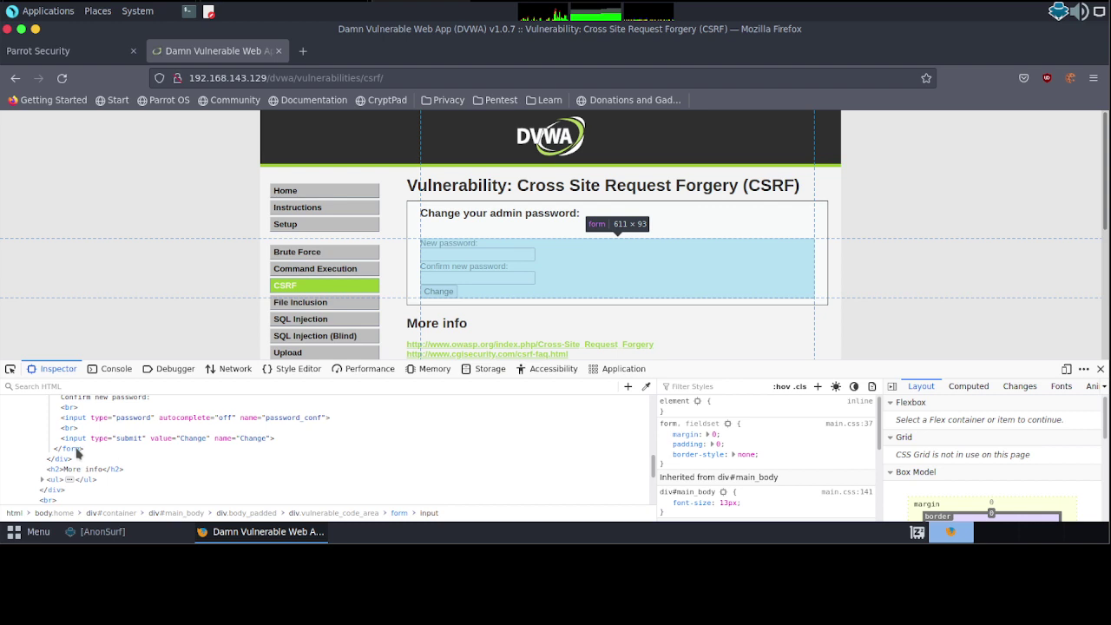
pyautogui.scroll(2, 77, 452)
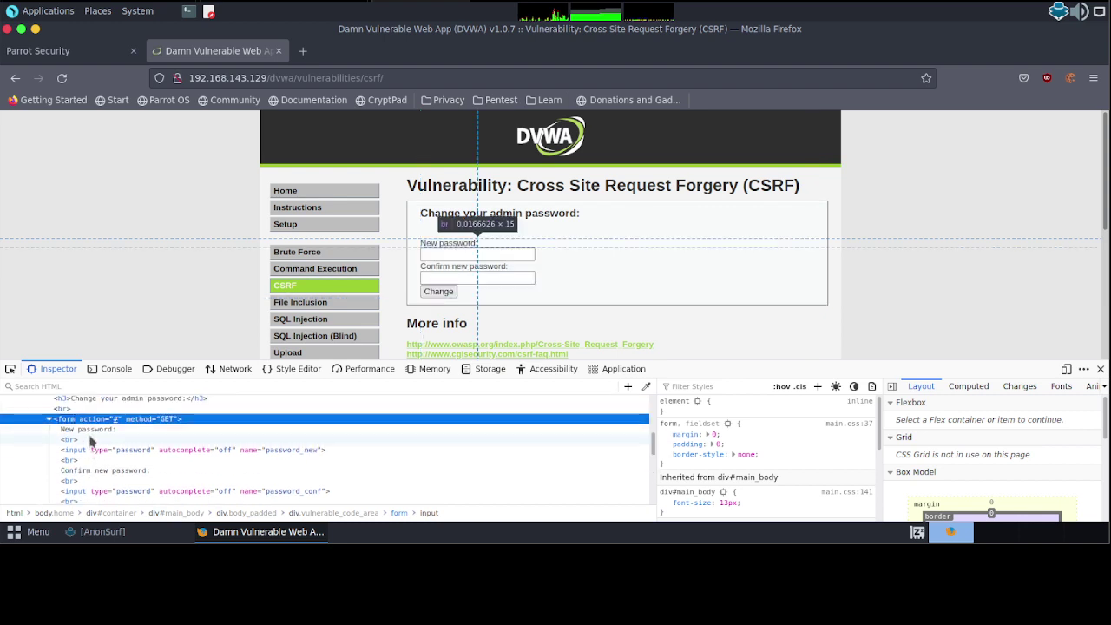
pyautogui.click(49, 418)
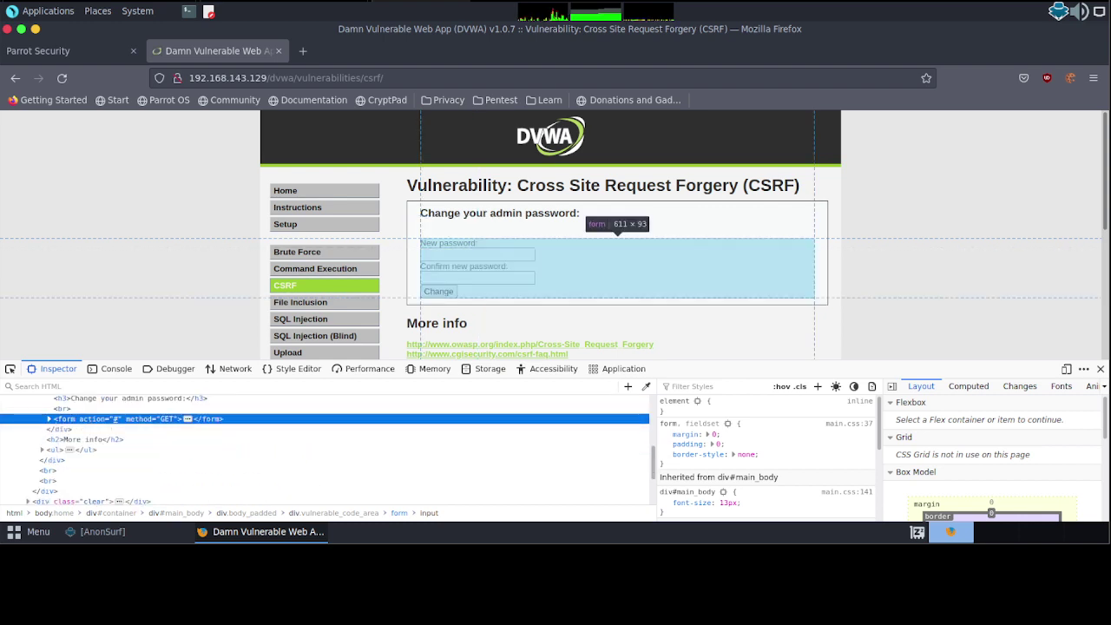
pyautogui.rightClick(70, 425)
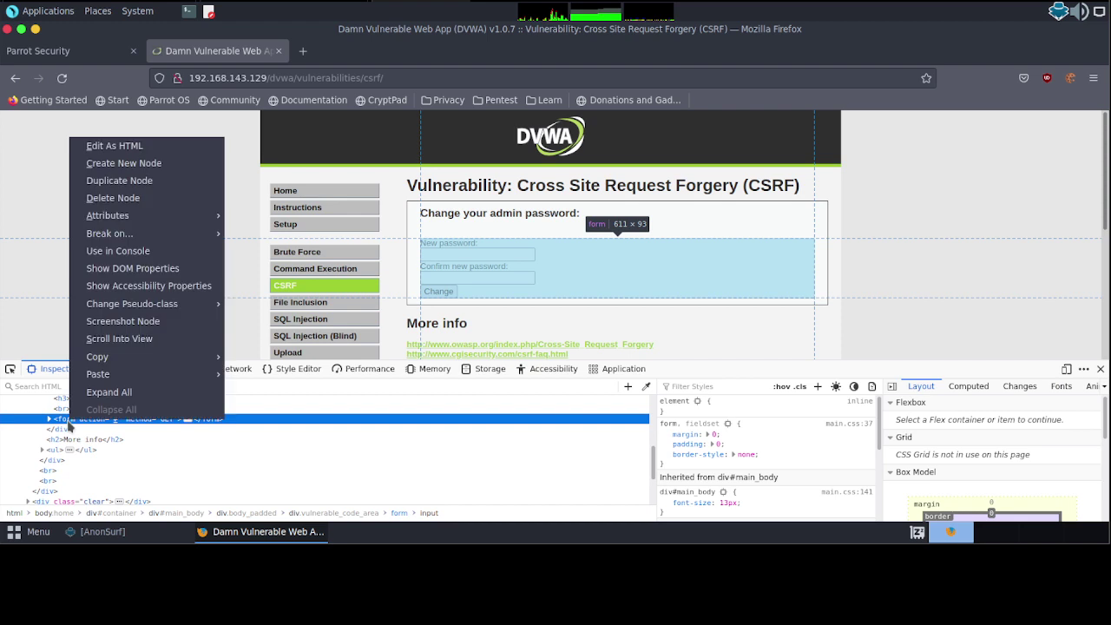
pyautogui.click(158, 153)
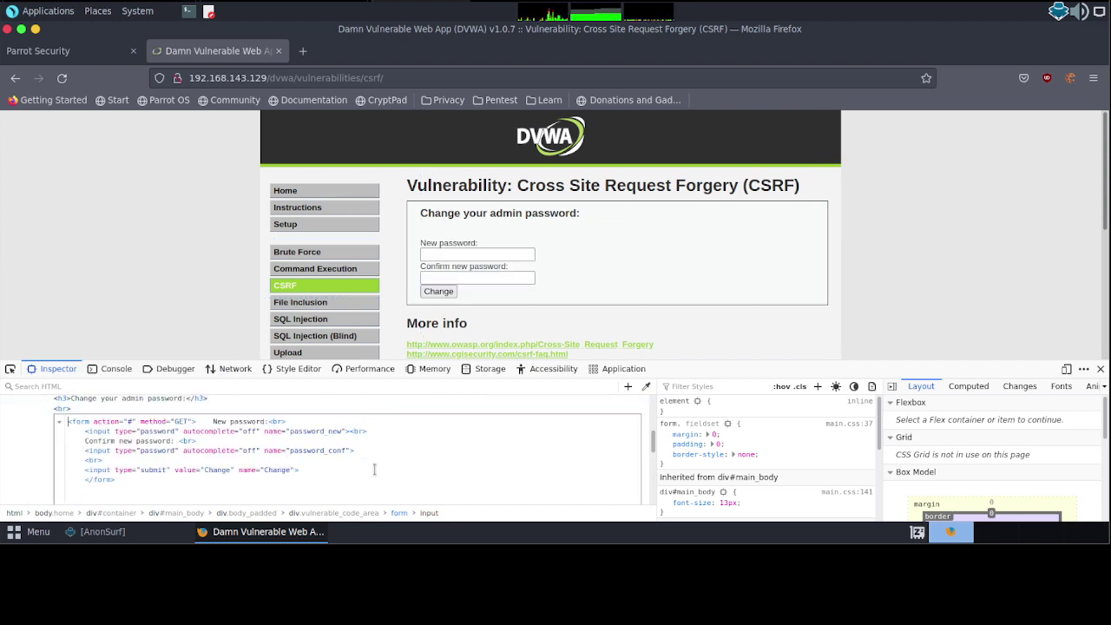
pyautogui.hotkey('ctrl', 'a')
pyautogui.hotkey('ctrl', 'c')
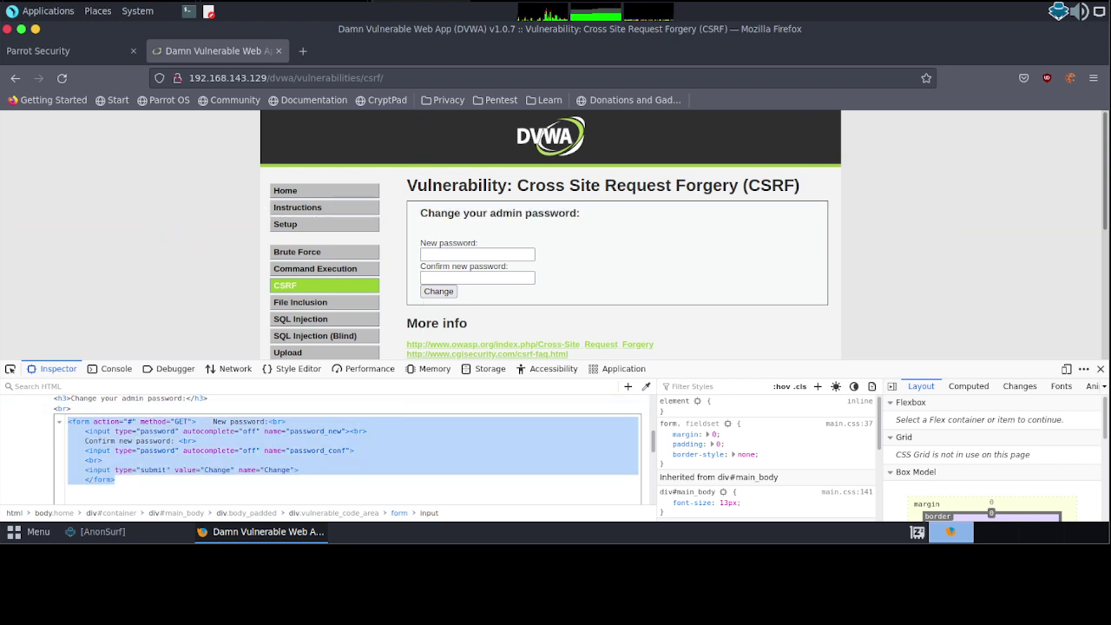
# Launch Pluma beside the page and paste the seven-line form HTML into a new document.
pyautogui.click(213, 14)
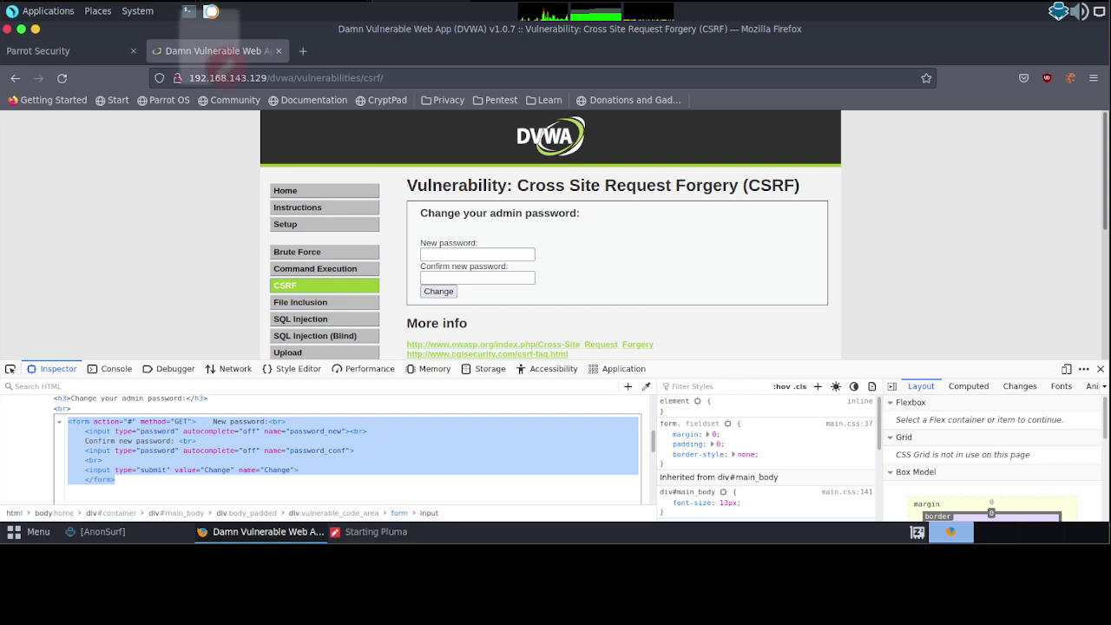
pyautogui.moveTo(324, 49); pyautogui.dragTo(806, 91)
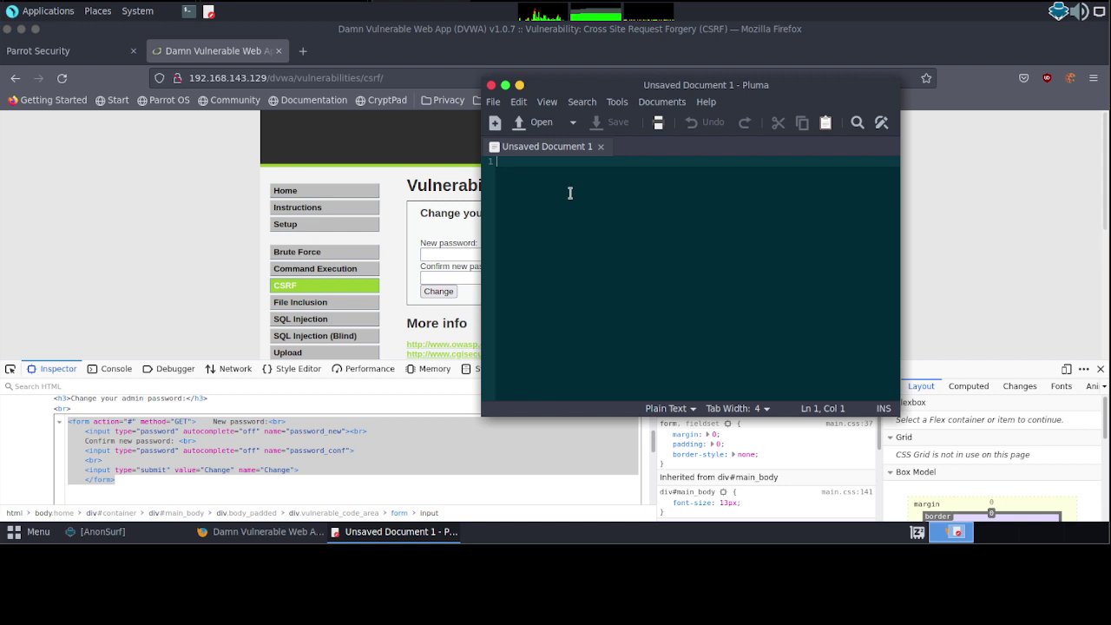
pyautogui.hotkey('ctrl', 'v')
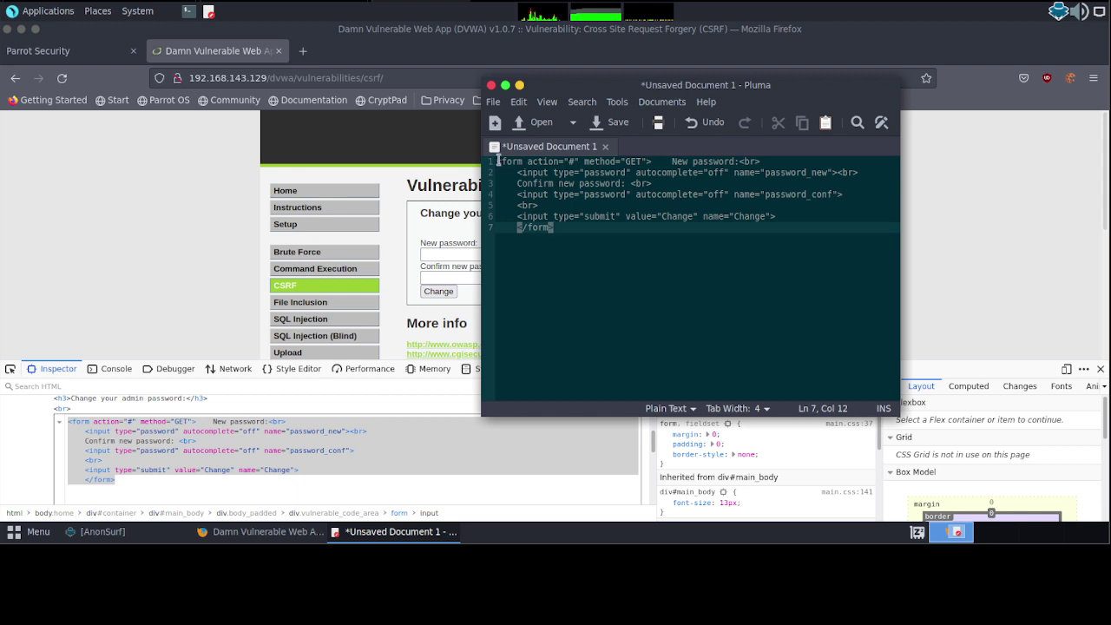
pyautogui.moveTo(497, 162); pyautogui.dragTo(577, 233)
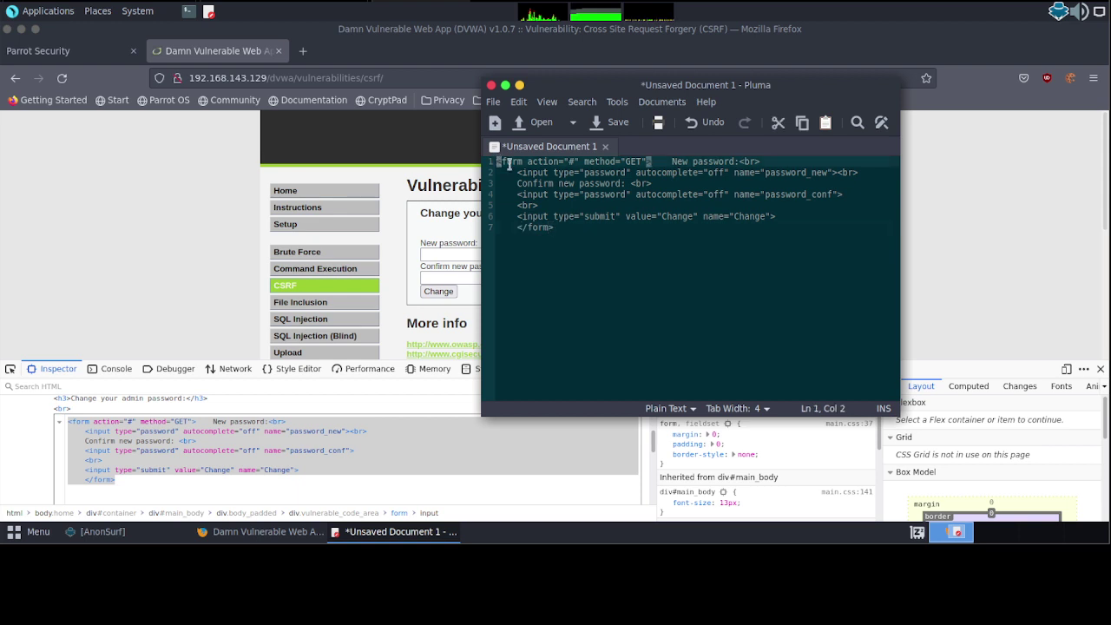
pyautogui.click(589, 281)
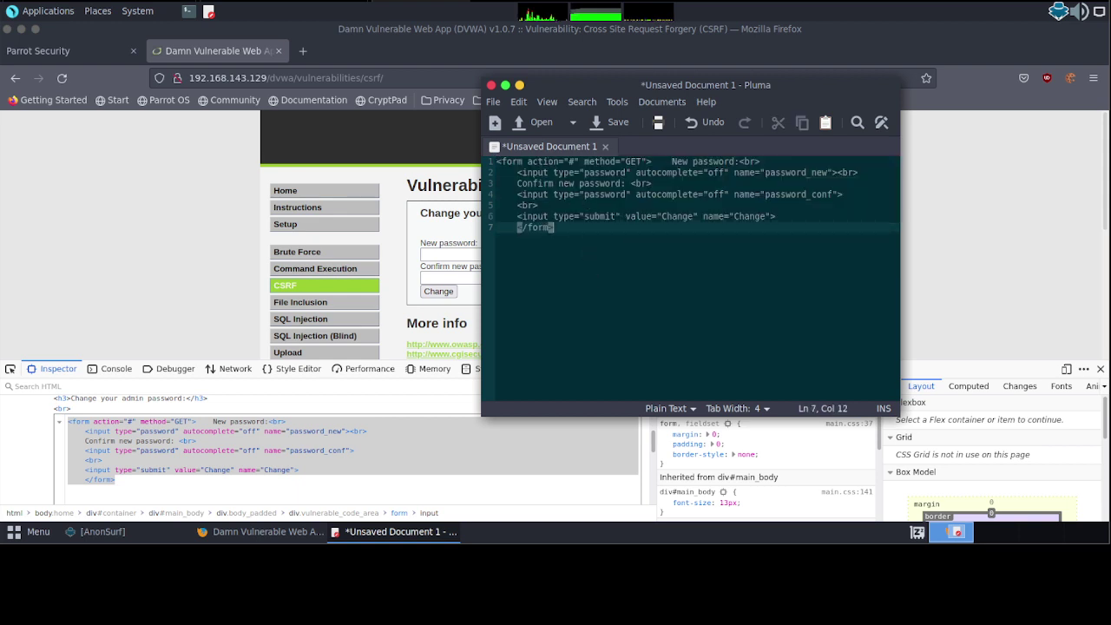
# Save the Pluma document over the existing csrf.html in the Documents folder.
pyautogui.click(493, 101)
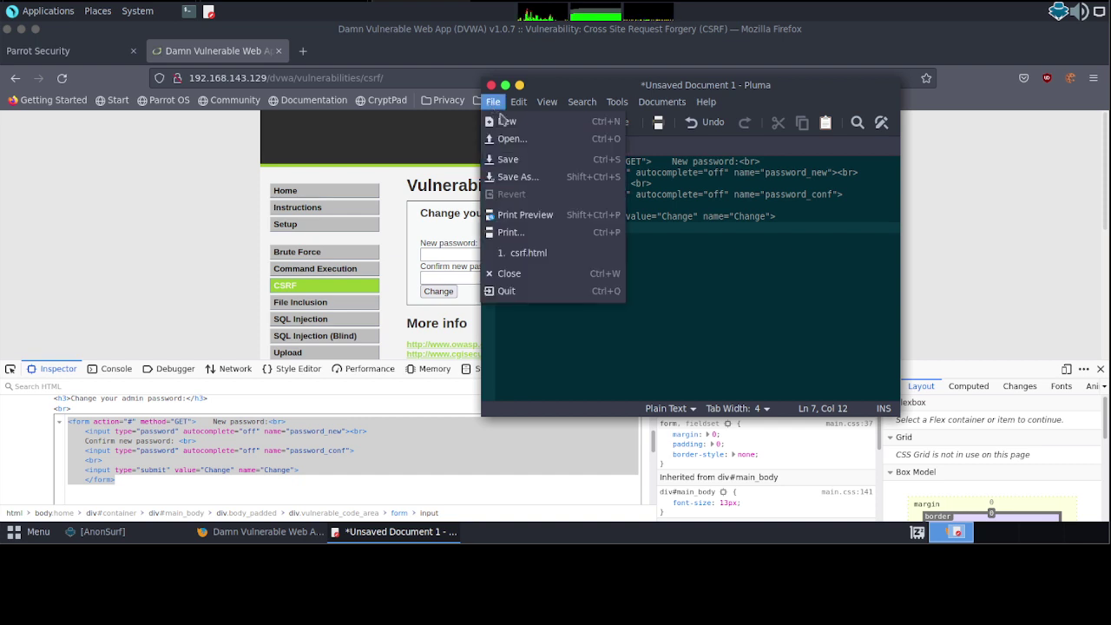
pyautogui.click(521, 162)
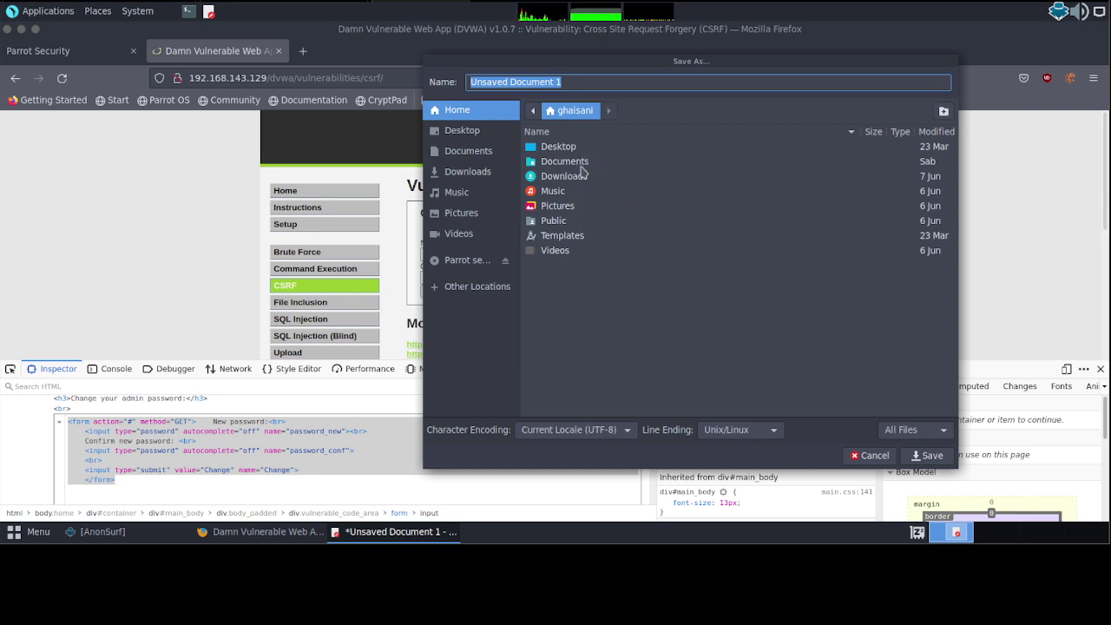
pyautogui.doubleClick(572, 161)
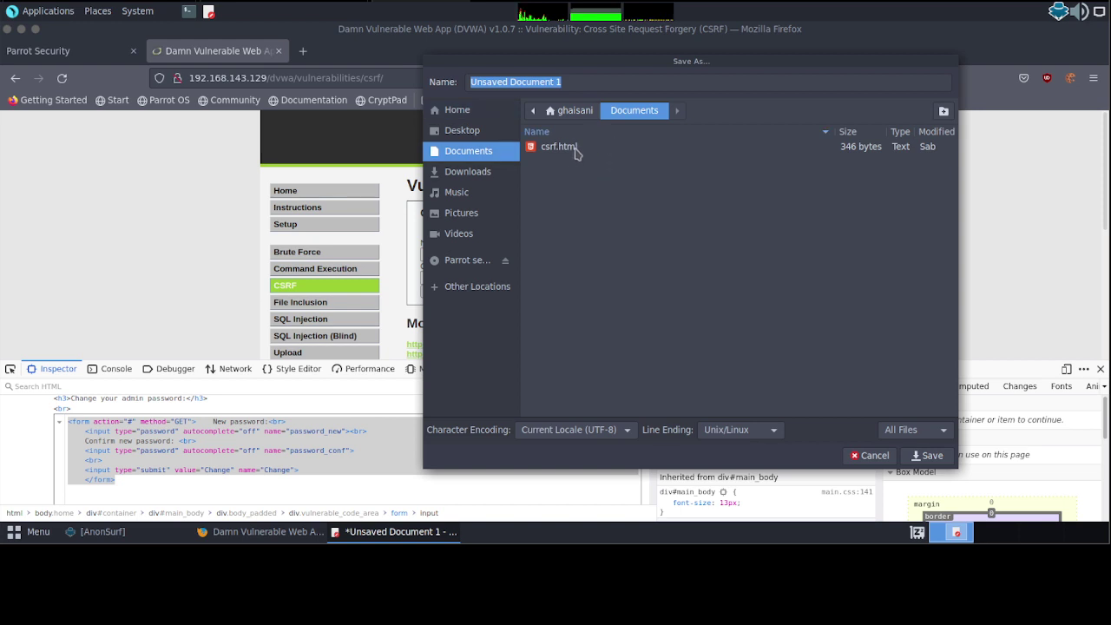
pyautogui.click(551, 150)
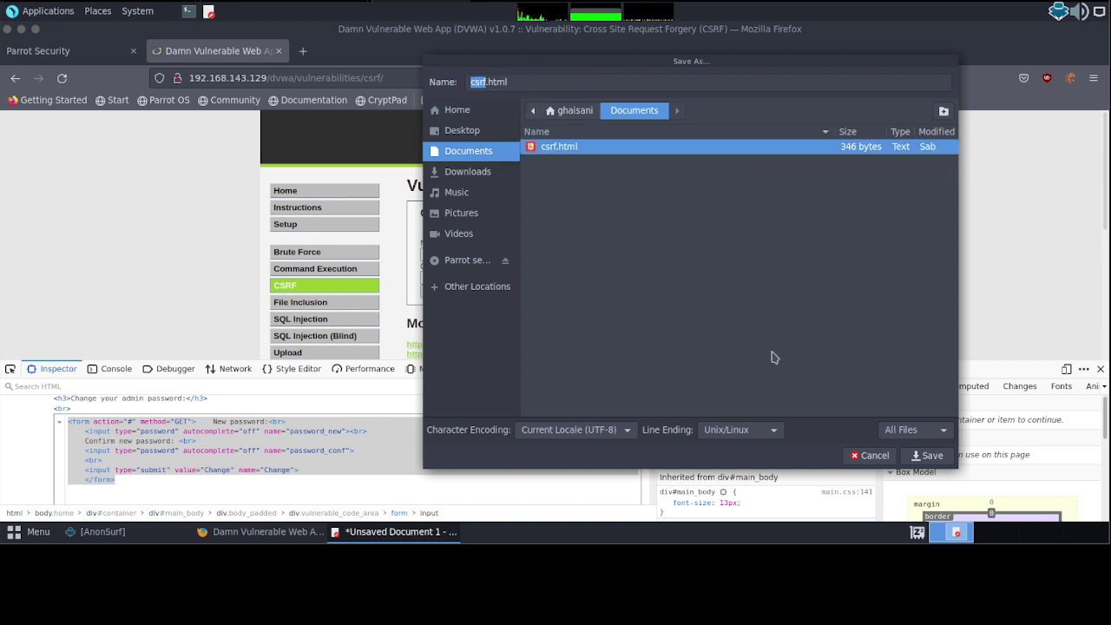
pyautogui.click(923, 460)
pyautogui.click(732, 323)
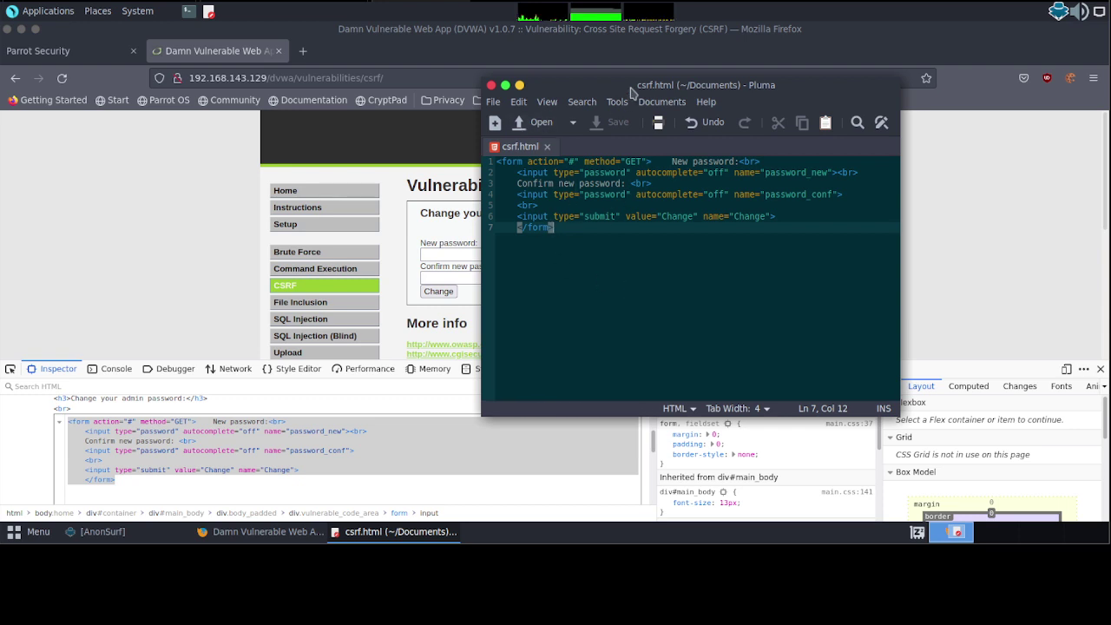
pyautogui.moveTo(633, 86); pyautogui.dragTo(609, 78)
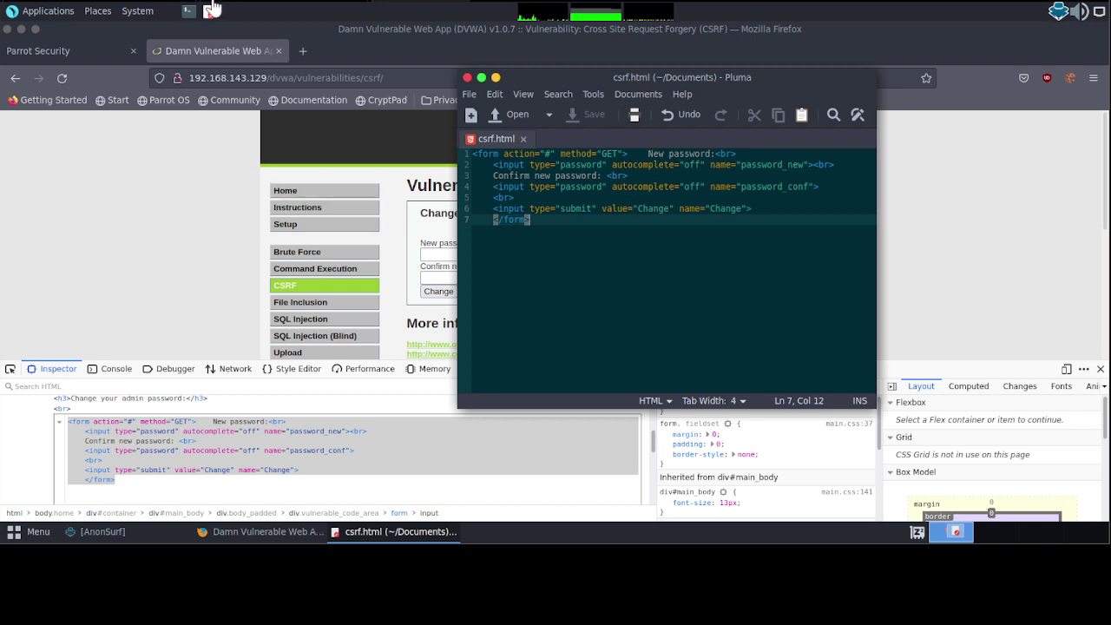
# Open a maximized Parrot Terminal with enlarged text.
pyautogui.click(189, 10)
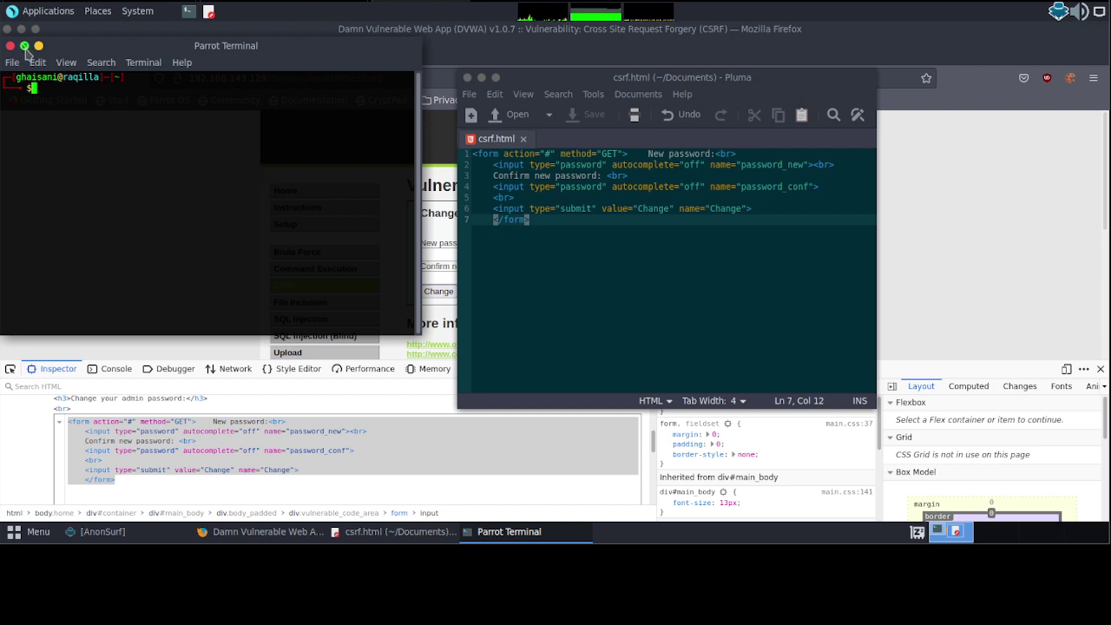
pyautogui.click(24, 46)
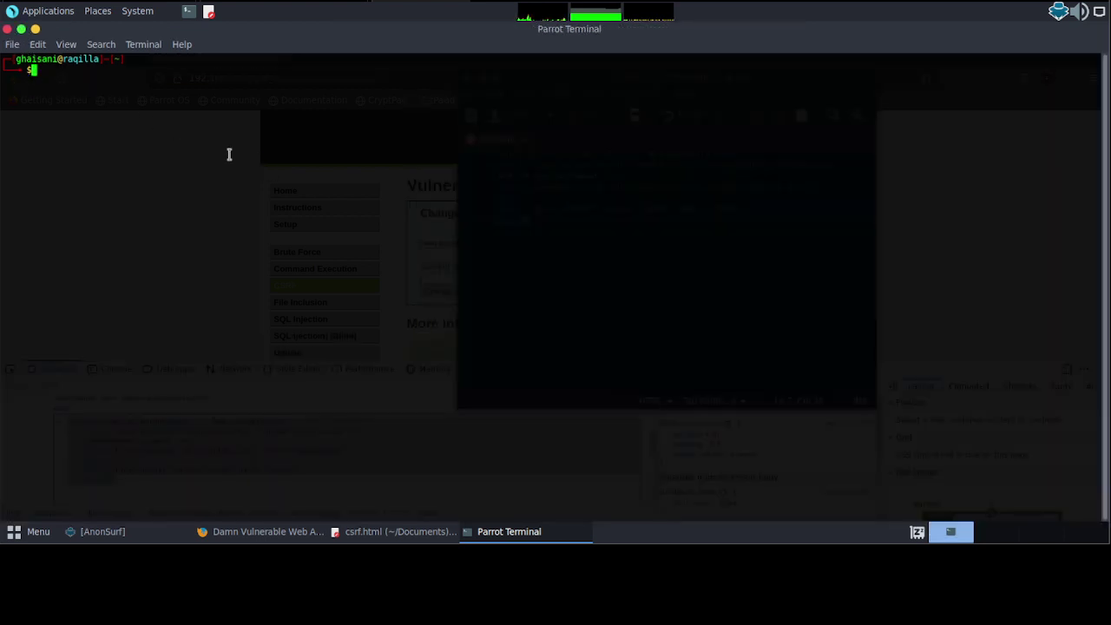
pyautogui.hotkey('ctrl', '+')
pyautogui.hotkey('ctrl', '+')
pyautogui.hotkey('ctrl', '+')
pyautogui.hotkey('ctrl', '+')
pyautogui.hotkey('ctrl', '+')
pyautogui.hotkey('ctrl', '+')
pyautogui.hotkey('ctrl', '+')
pyautogui.write('+')
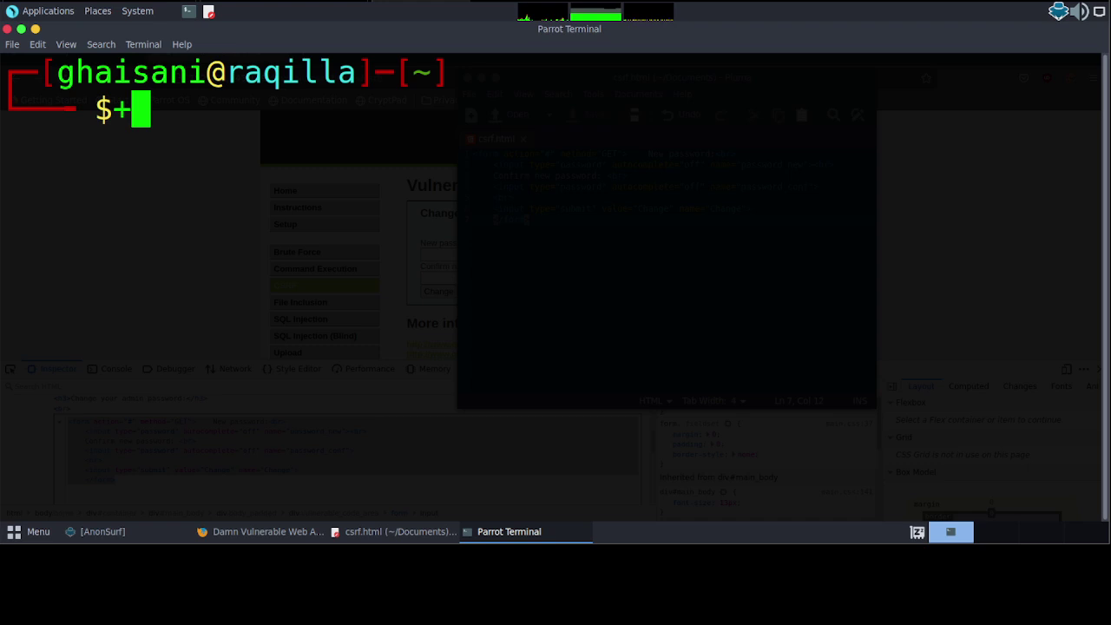
pyautogui.press('BackSpace')
# Run cd Documents and ls to confirm csrf.html is there, then minimize the terminal and Pluma.
pyautogui.write('cd ')
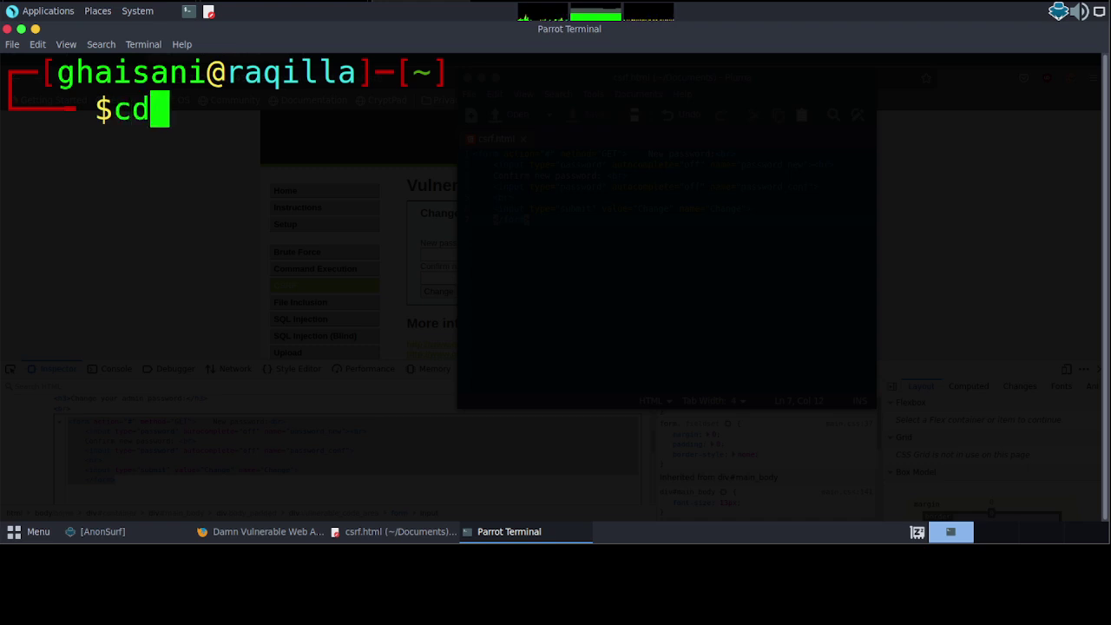
pyautogui.write('Do')
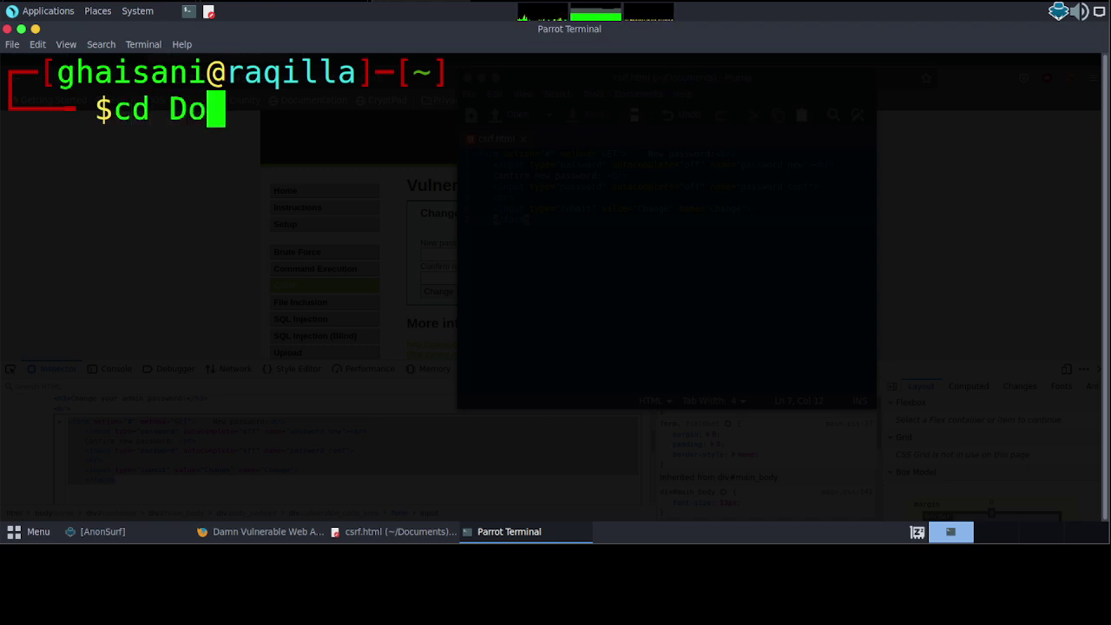
pyautogui.write('cu')
pyautogui.press('Tab')
pyautogui.press('Return')
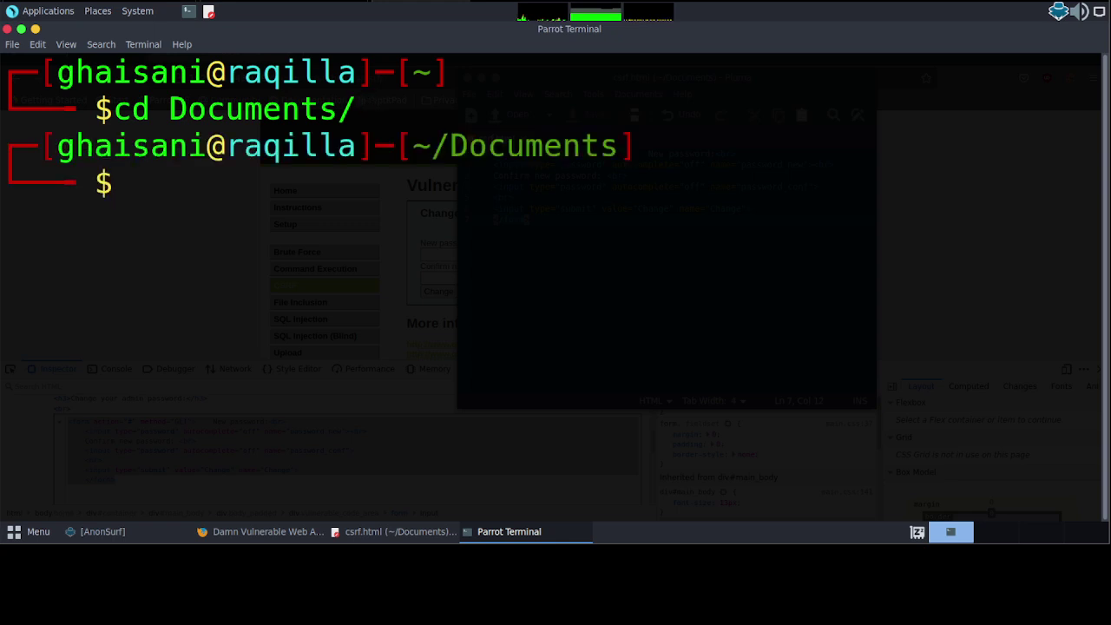
pyautogui.write('ls')
pyautogui.press('Return')
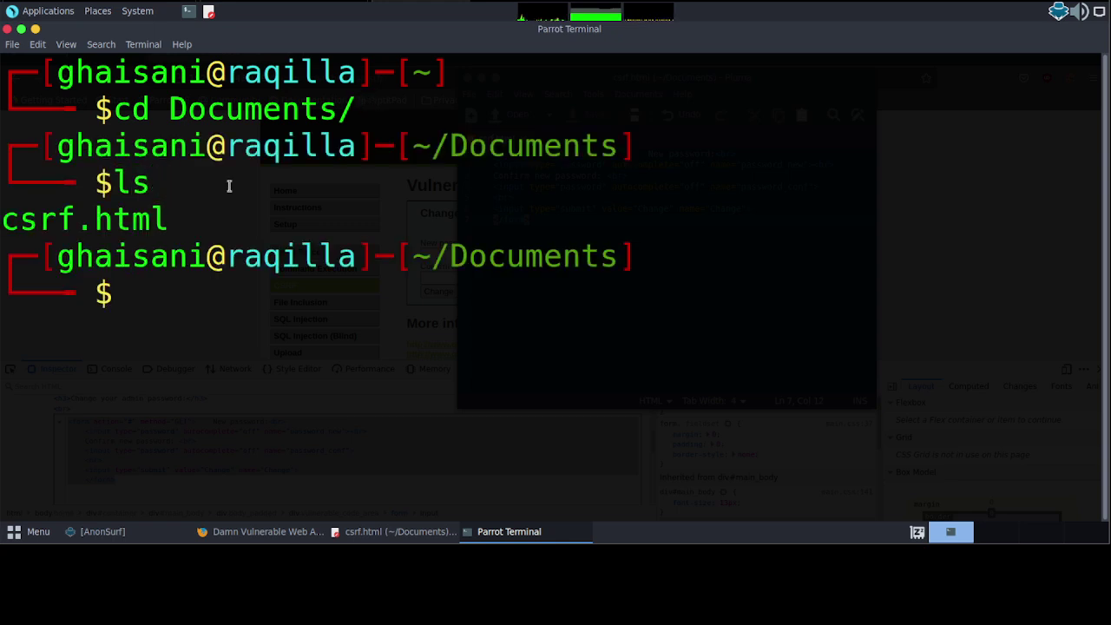
pyautogui.tripleClick(182, 222)
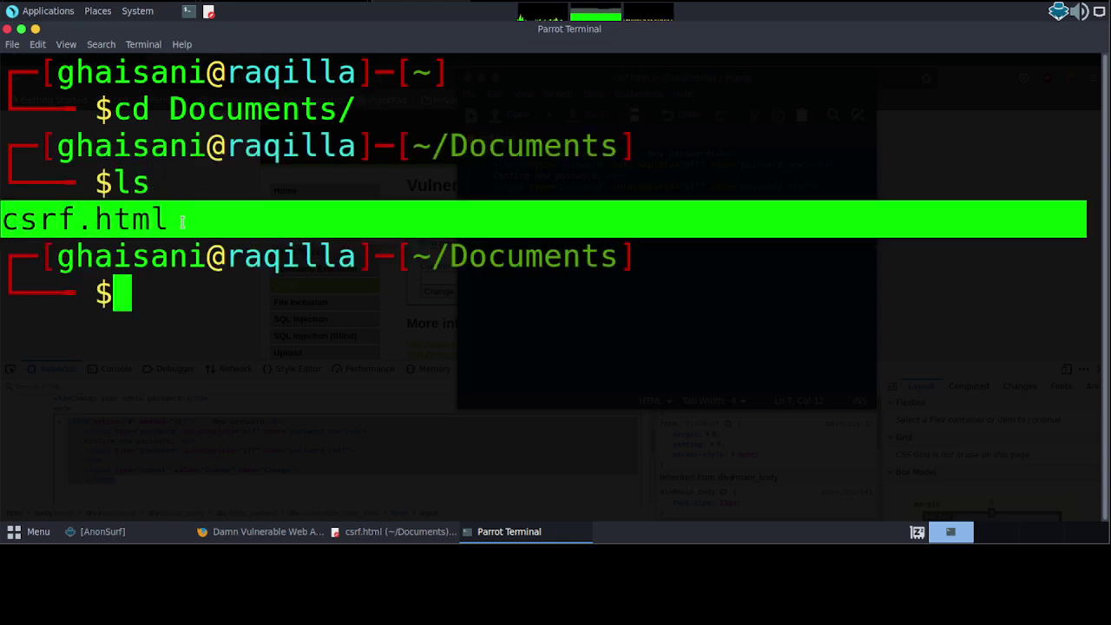
pyautogui.click(196, 300)
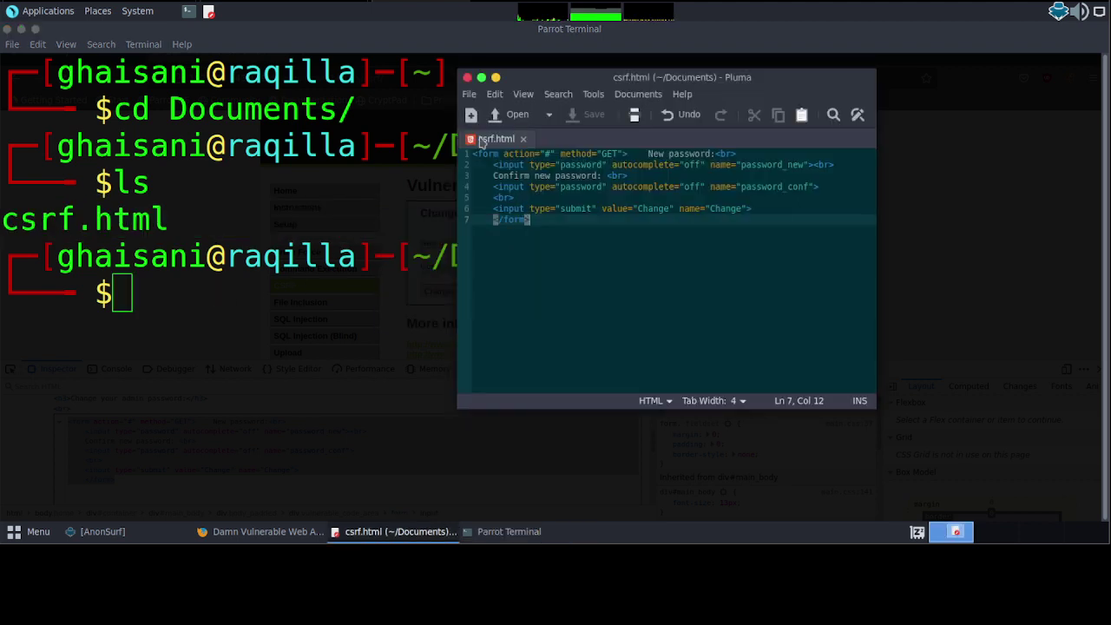
pyautogui.click(21, 29)
pyautogui.click(496, 78)
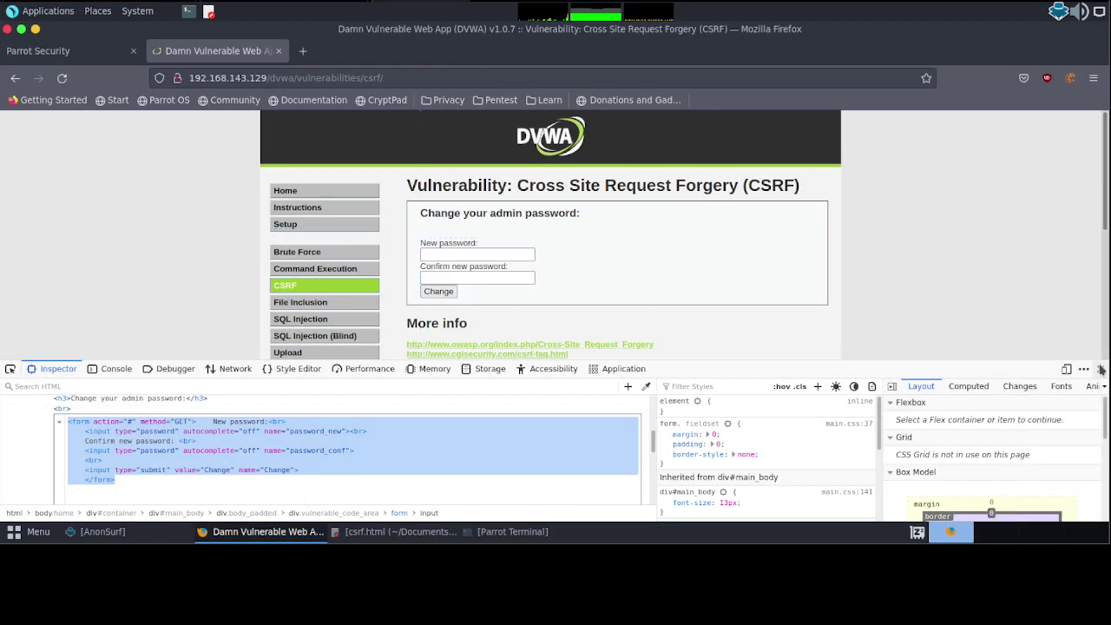
# Close Firefox's developer tools and open the Documents folder in Caja via Places > Home Folder.
pyautogui.click(1100, 368)
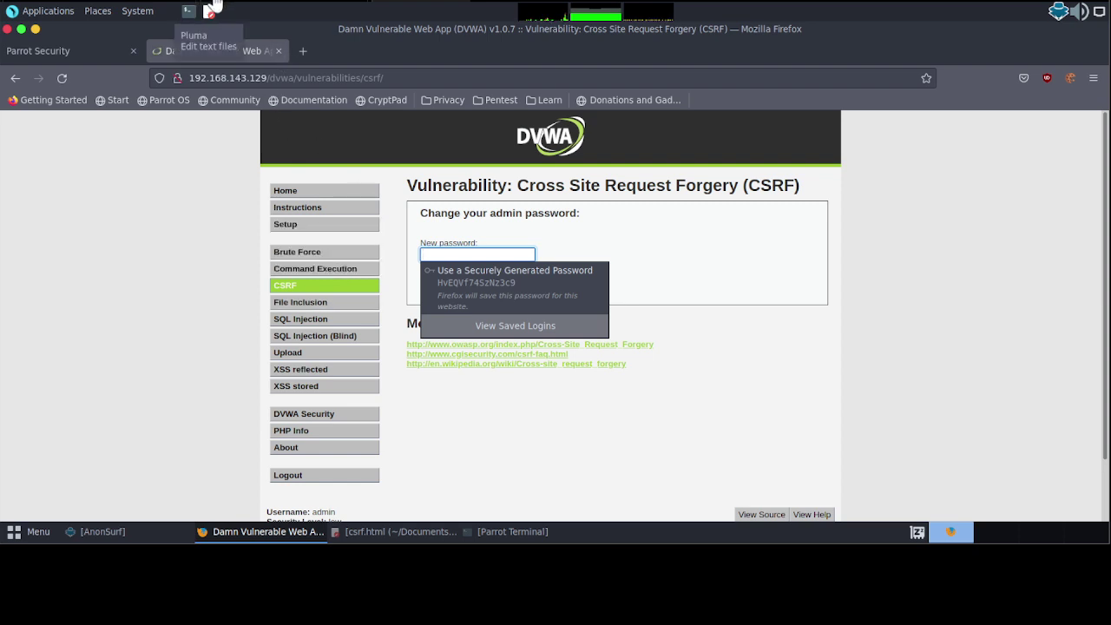
pyautogui.press('Escape')
pyautogui.click(97, 11)
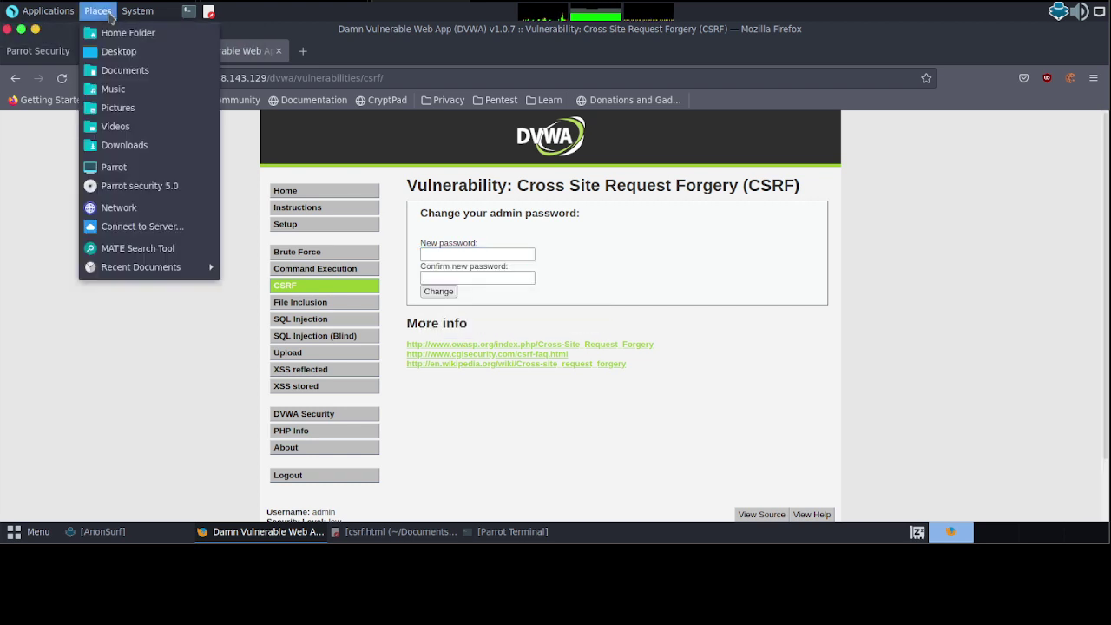
pyautogui.click(109, 33)
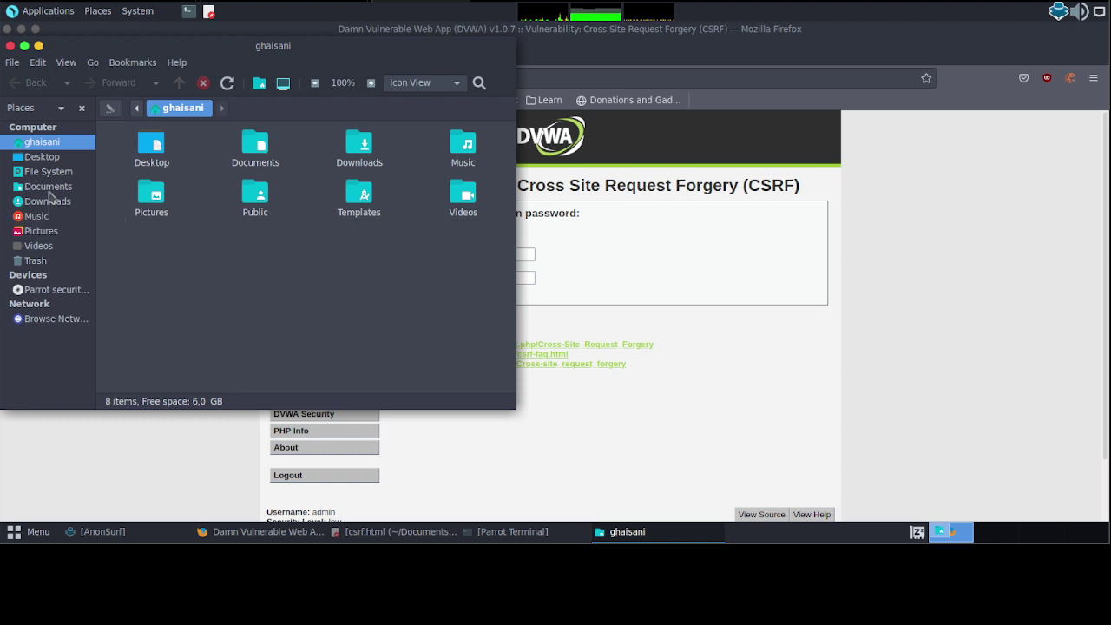
pyautogui.click(48, 186)
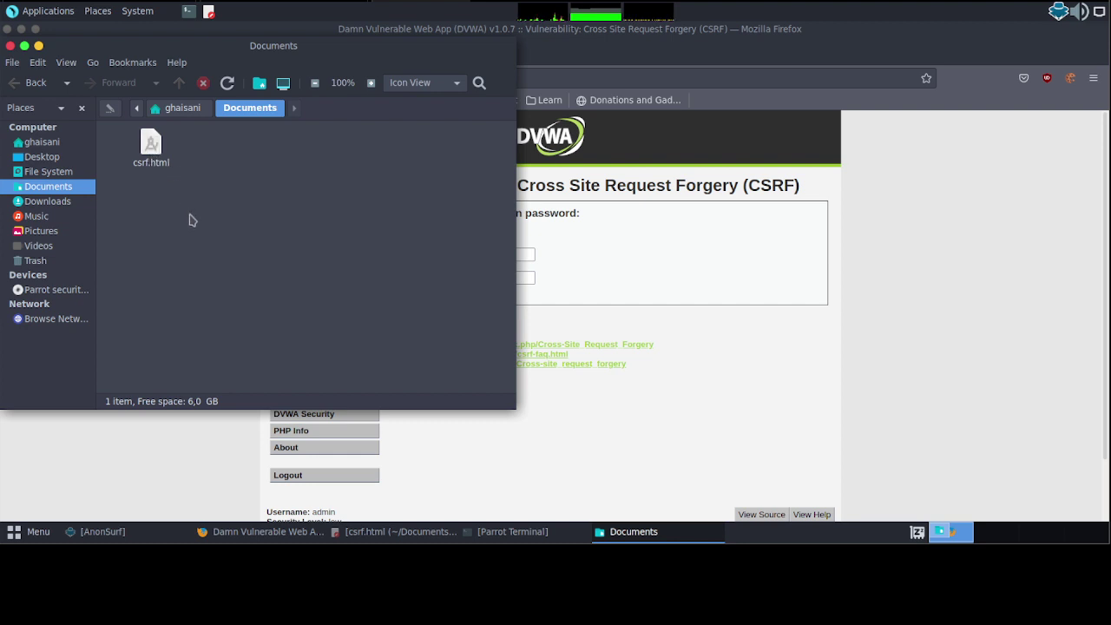
# Open csrf.html from Documents in the text editor, then close the editor window.
pyautogui.click(152, 145)
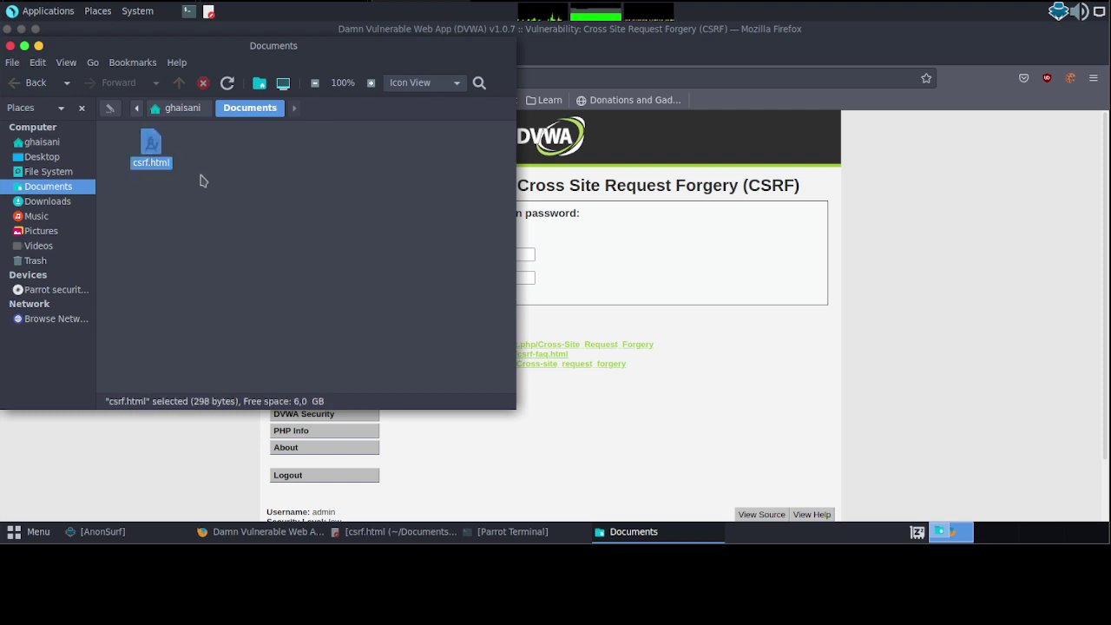
pyautogui.click(203, 179)
pyautogui.doubleClick(151, 144)
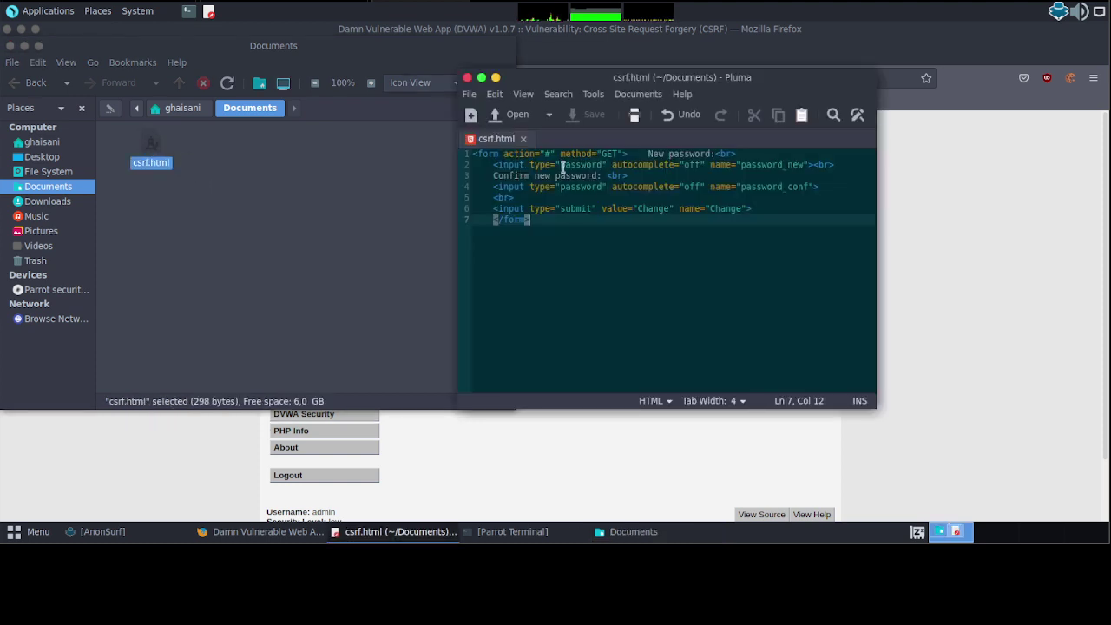
pyautogui.click(467, 78)
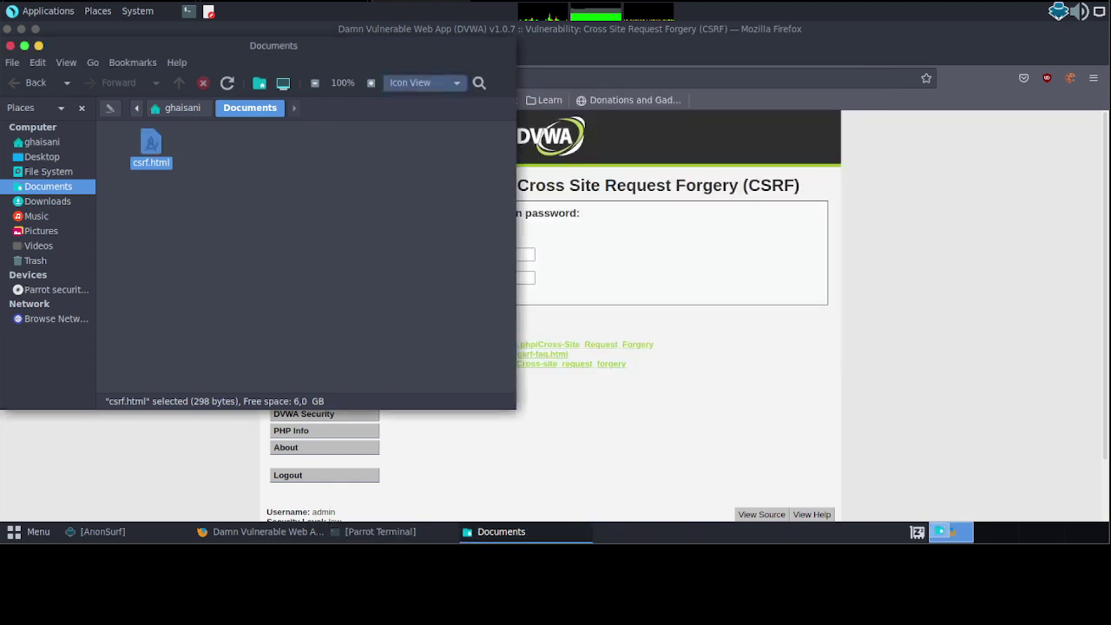
# Compare the local csrf.html form tab with the DVWA tab in Firefox.
pyautogui.rightClick(149, 146)
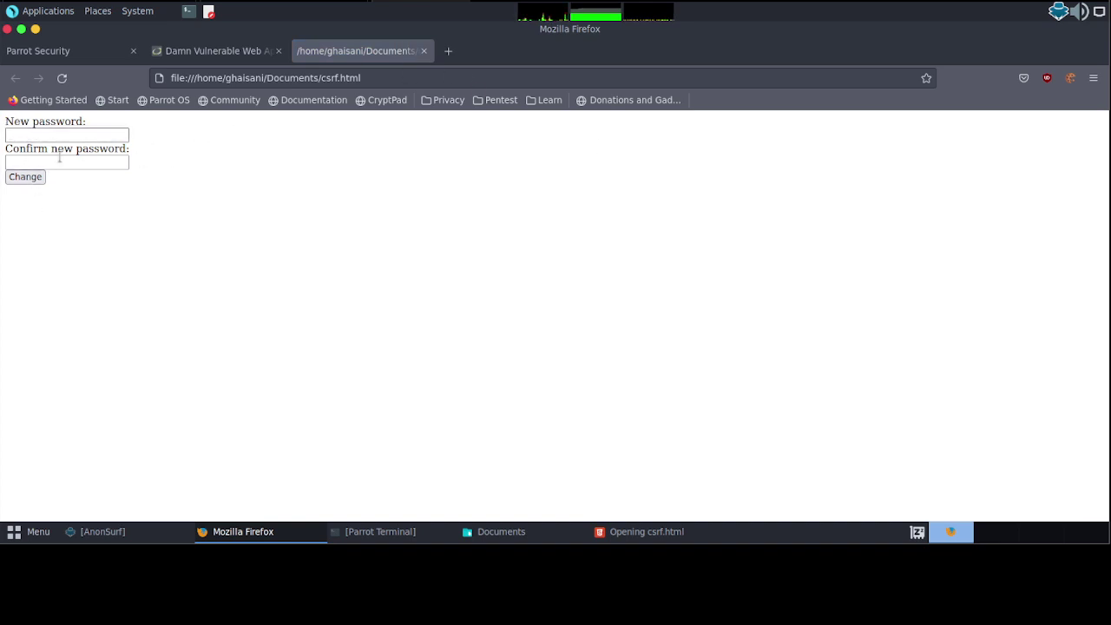
pyautogui.click(241, 51)
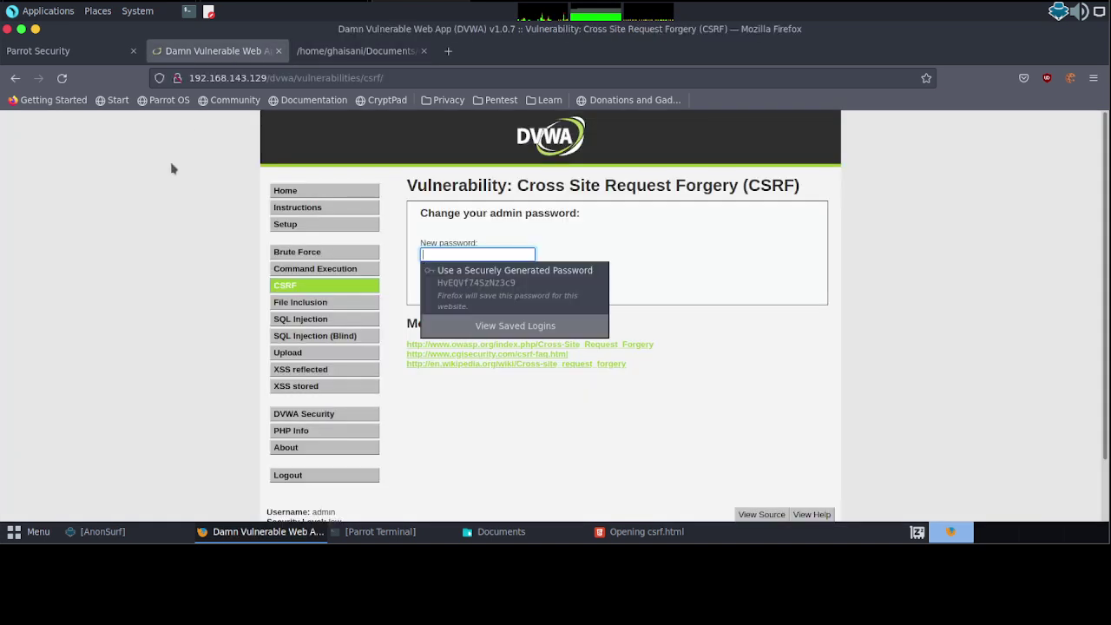
pyautogui.click(356, 50)
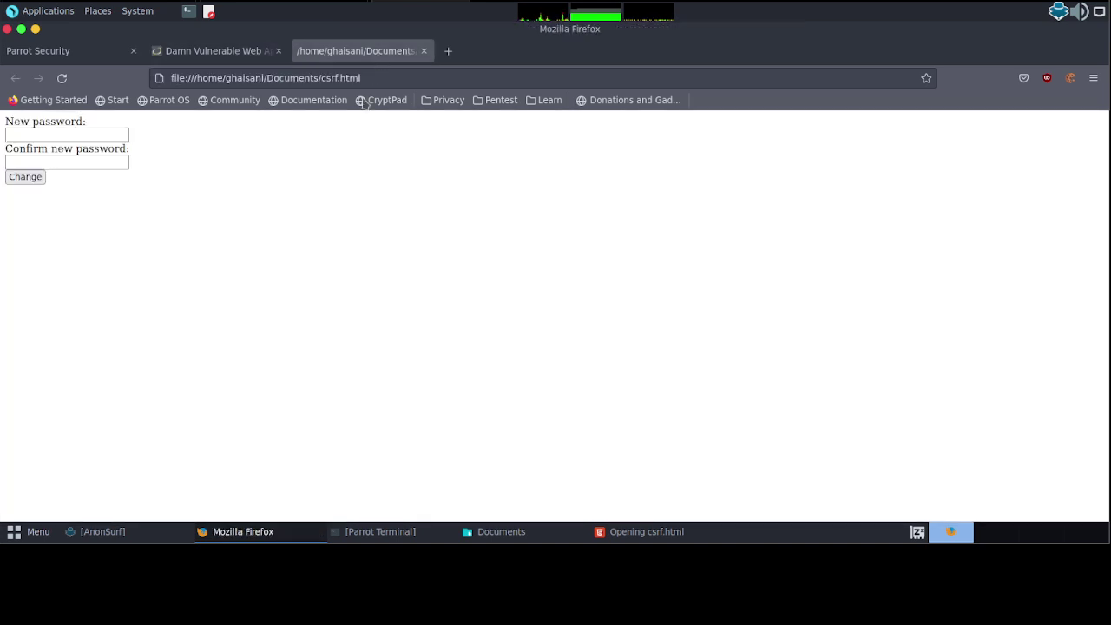
pyautogui.click(213, 54)
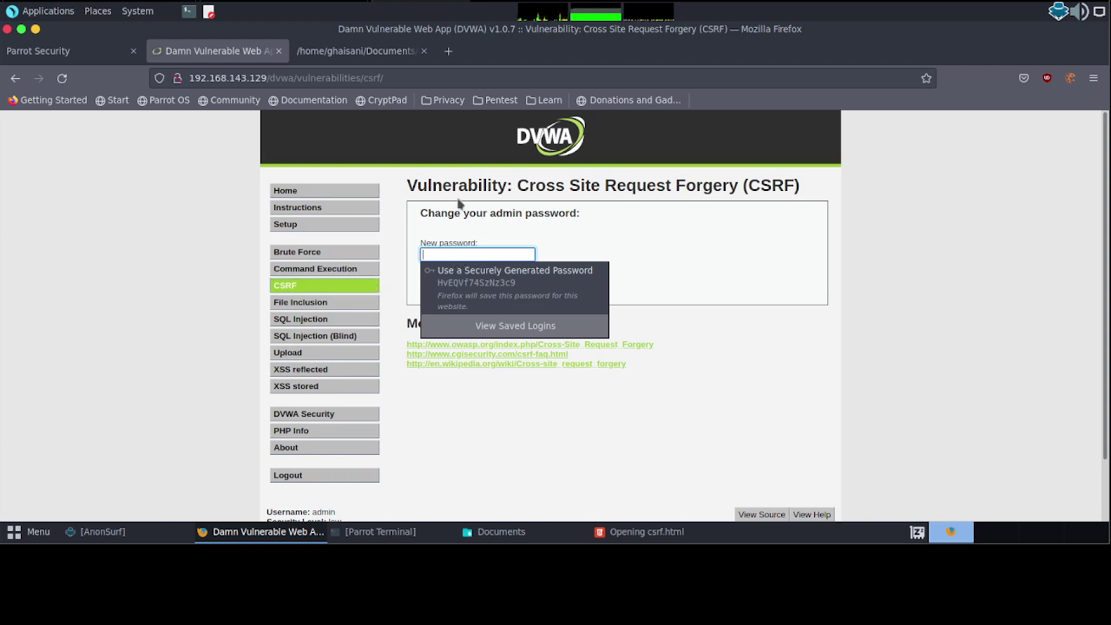
pyautogui.click(356, 50)
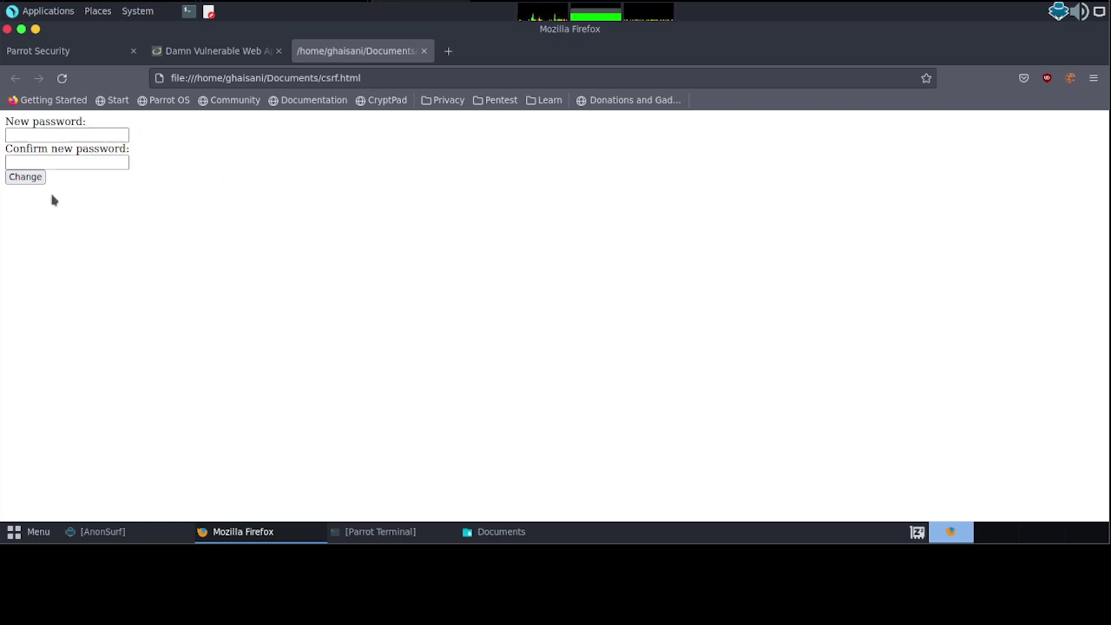
# Open csrf.html from the Documents folder in the Pluma text editor.
pyautogui.hotkey('alt', 'Tab')
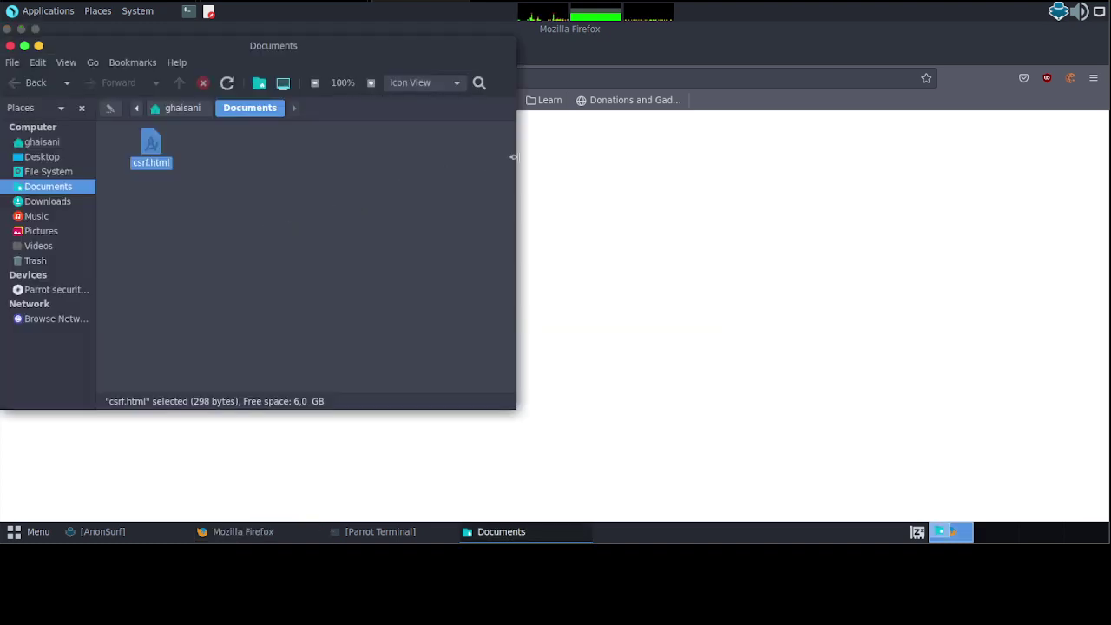
pyautogui.click(592, 208)
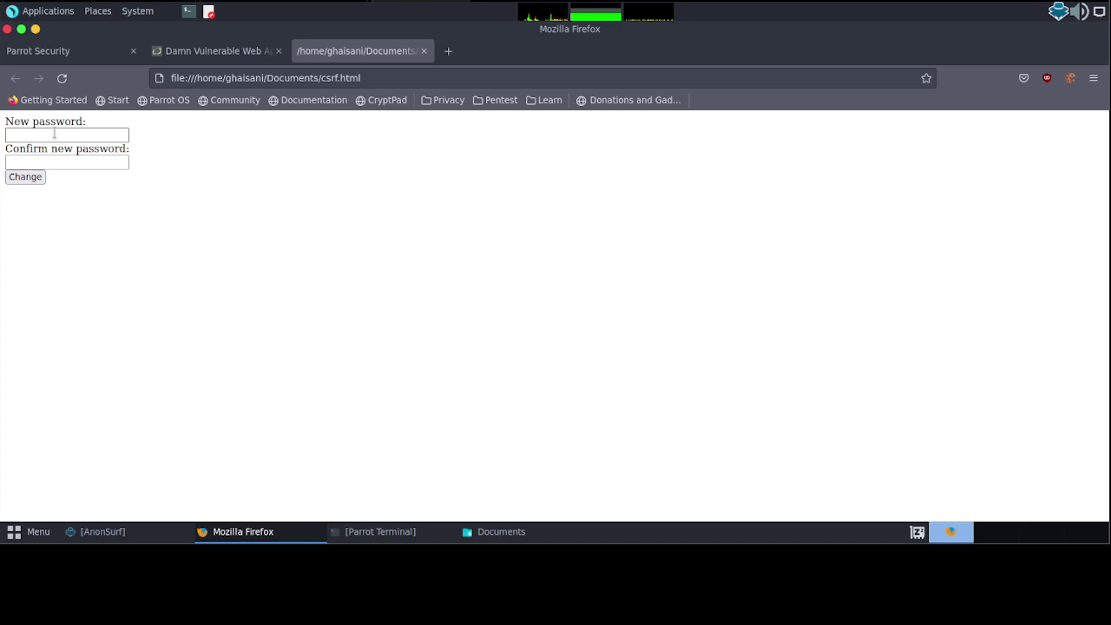
pyautogui.hotkey('alt', 'Tab')
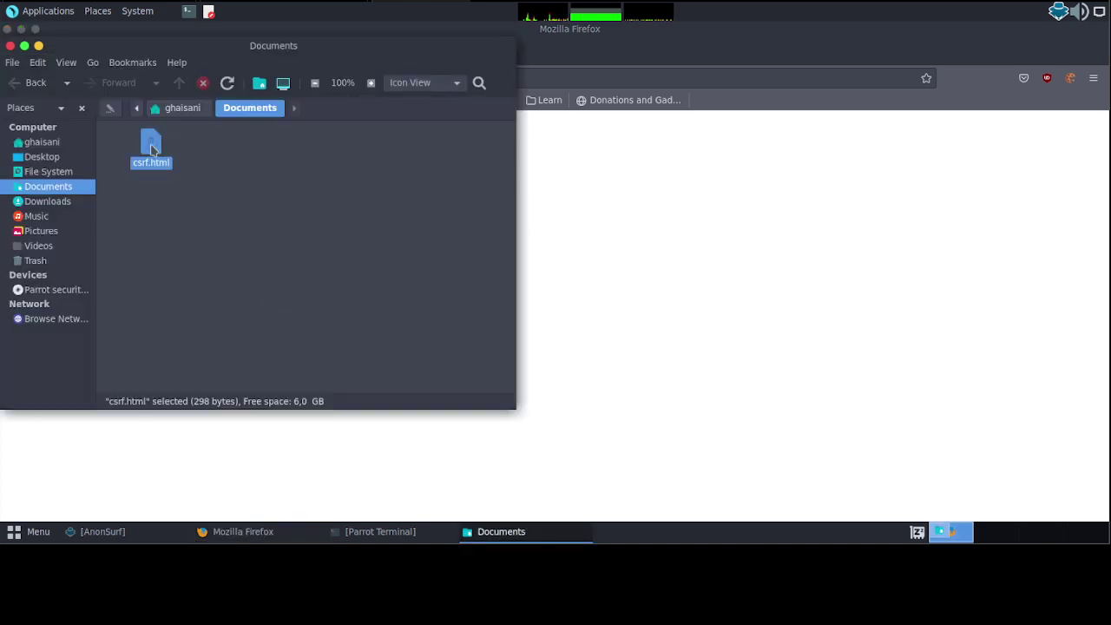
pyautogui.doubleClick(151, 149)
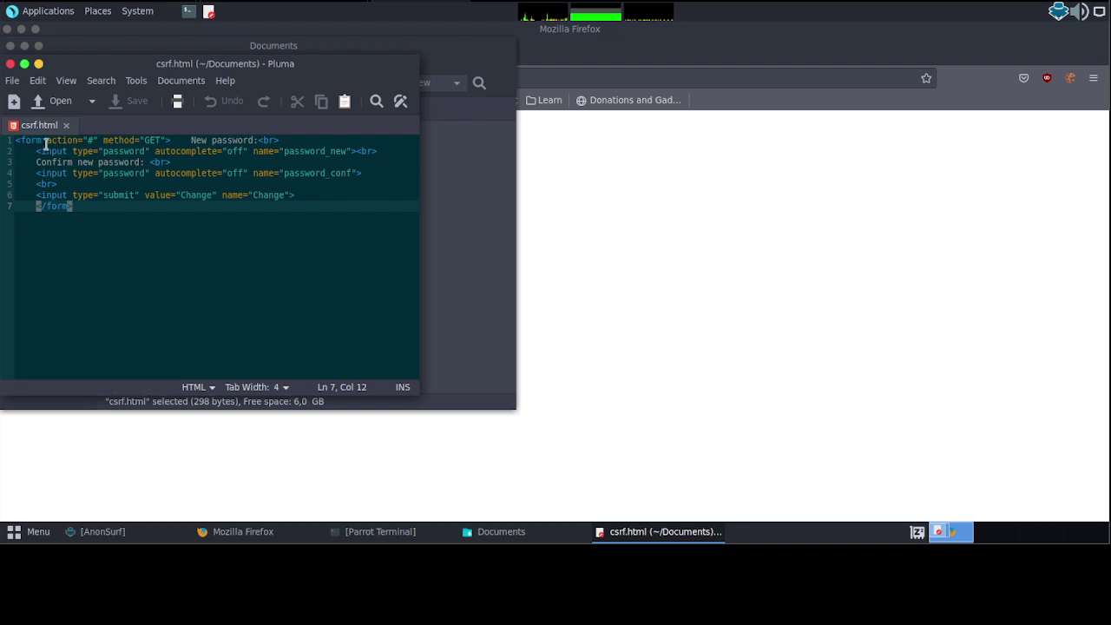
# Select the # in action="#" and copy the DVWA CSRF page URL from Firefox's address bar.
pyautogui.click(92, 140)
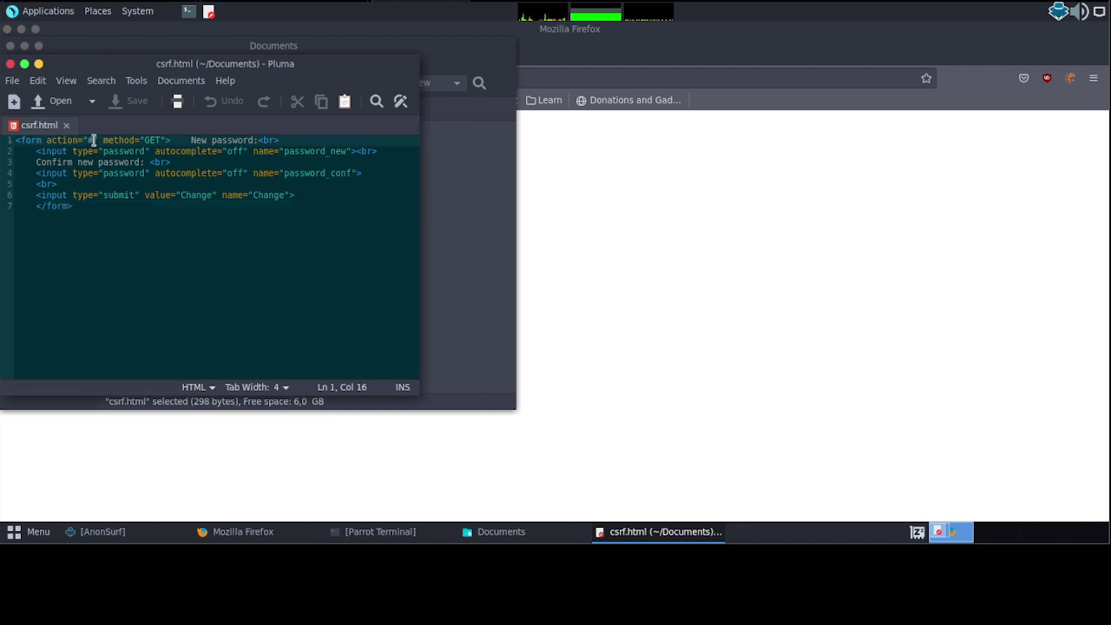
pyautogui.click(662, 185)
pyautogui.click(224, 51)
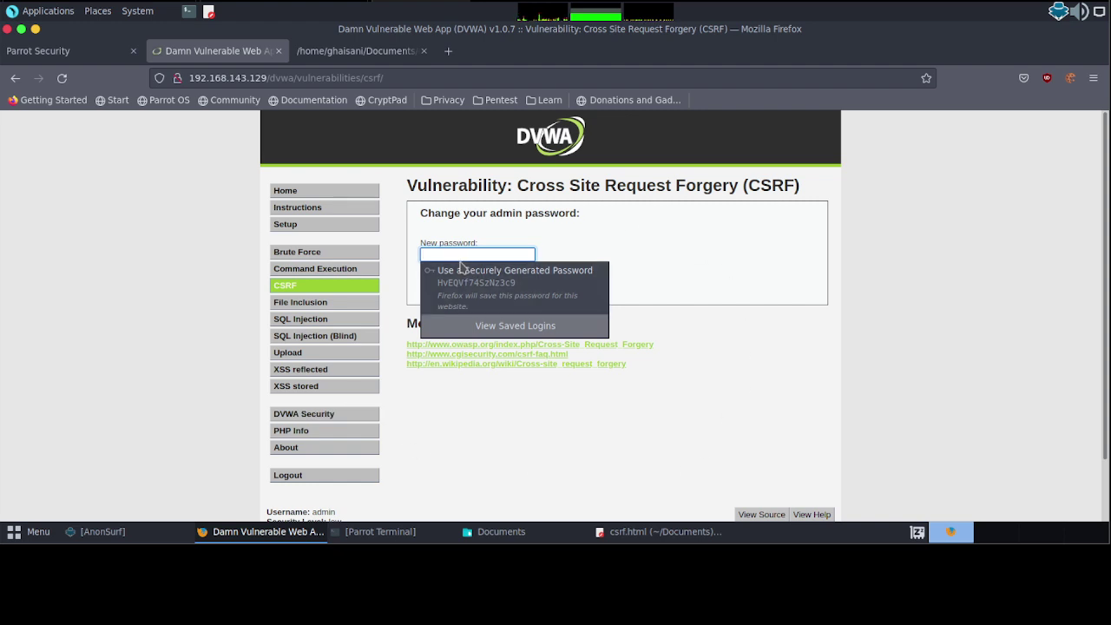
pyautogui.click(461, 255)
pyautogui.hotkey('alt', 'Tab')
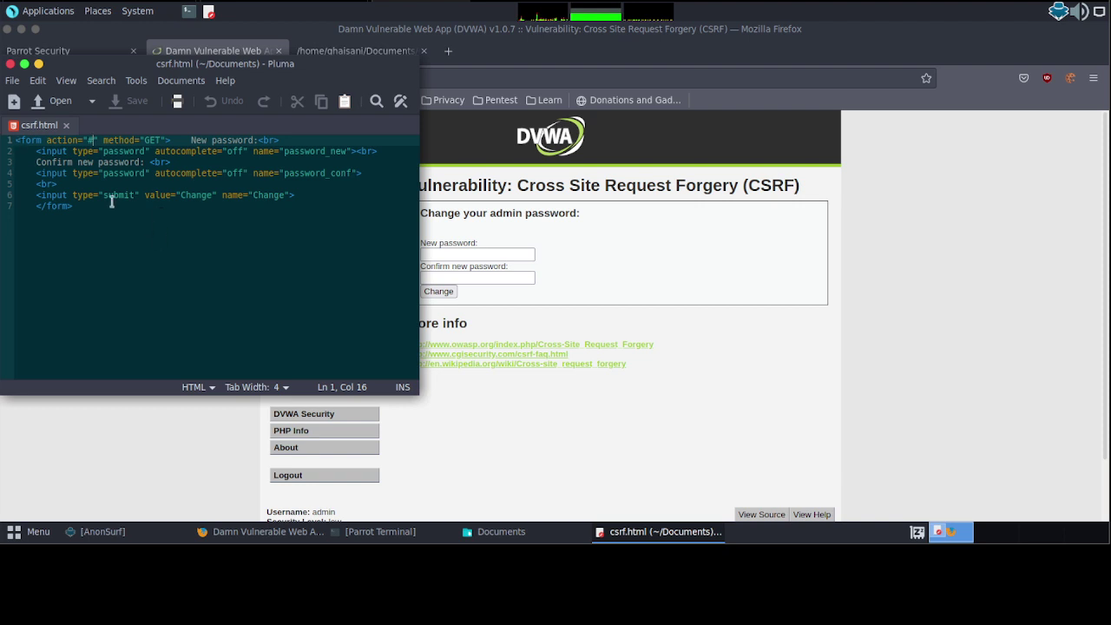
pyautogui.doubleClick(89, 139)
pyautogui.click(655, 258)
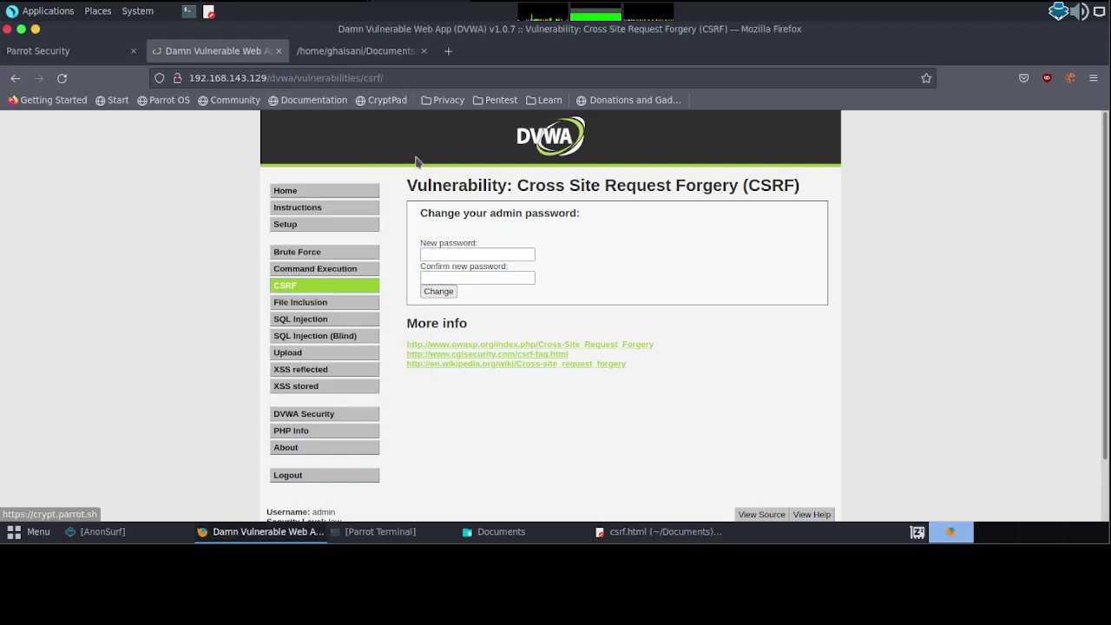
pyautogui.click(452, 257)
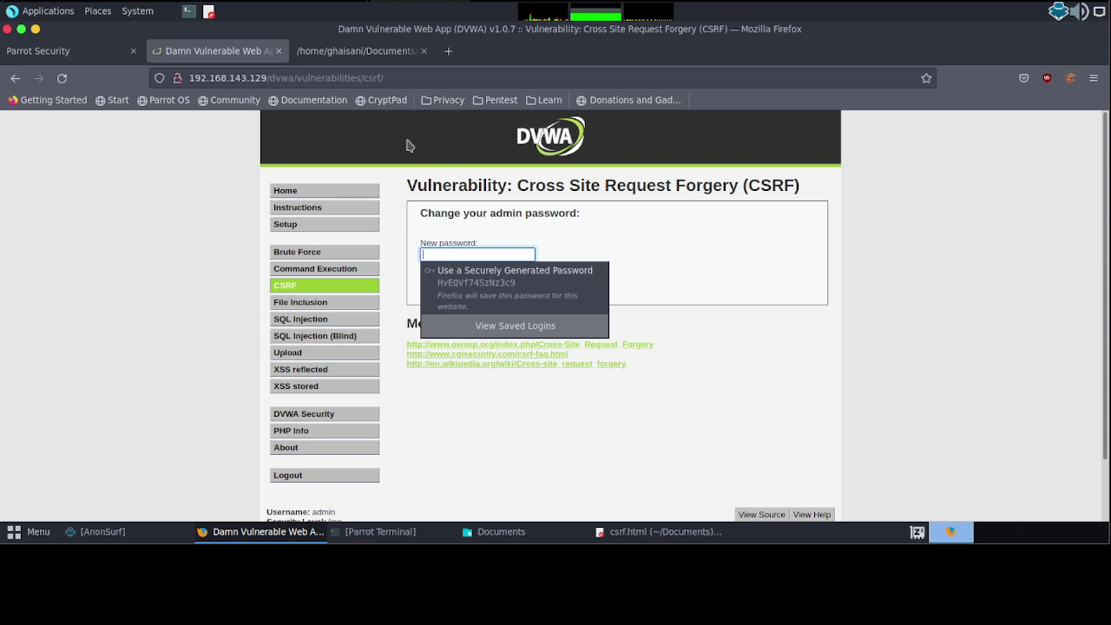
pyautogui.click(392, 79)
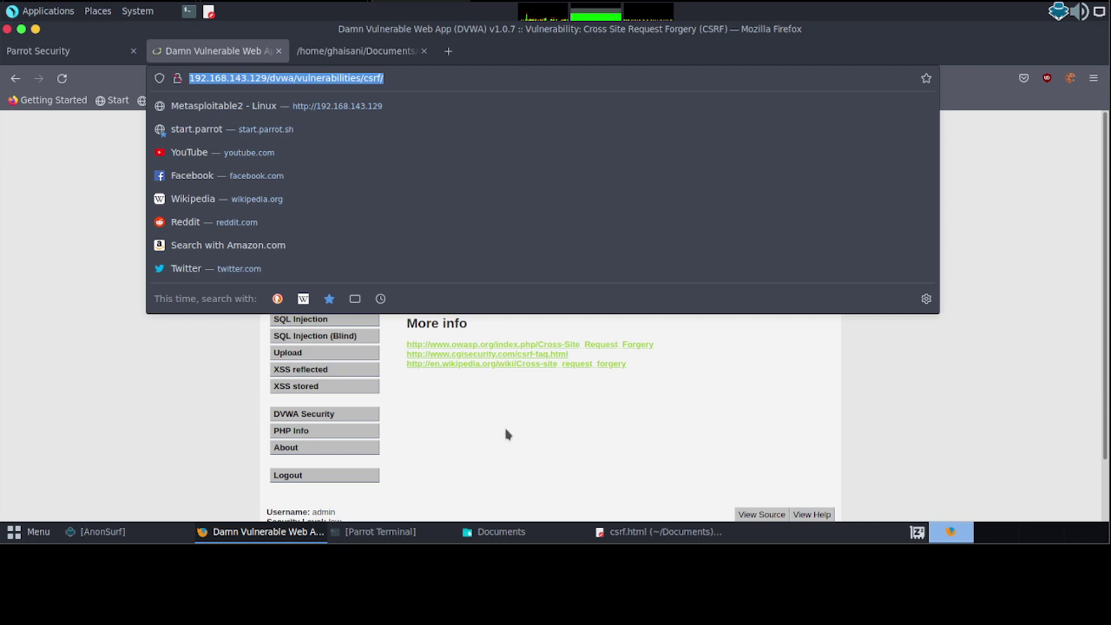
pyautogui.hotkey('alt', 'Tab')
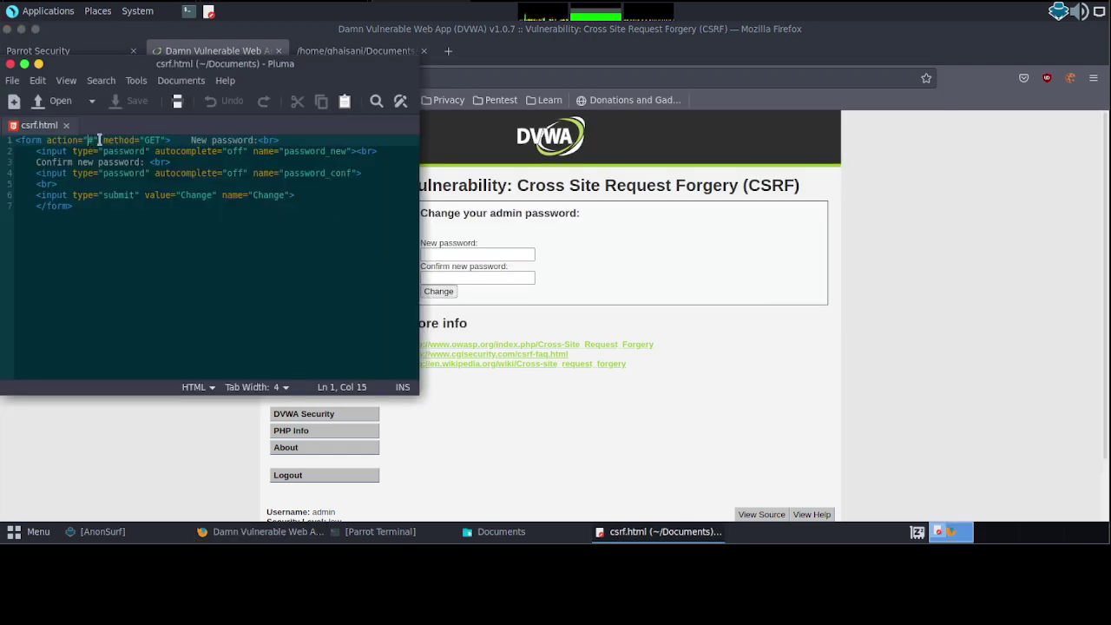
pyautogui.press('Delete')
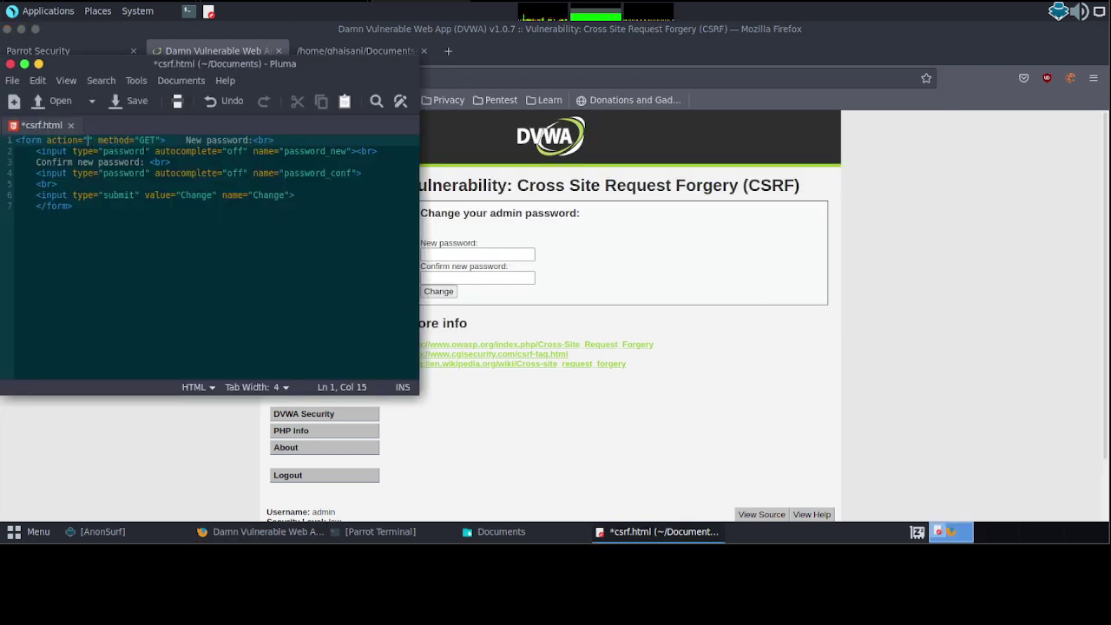
pyautogui.write('http://192.168.143.129/dvwa/vulnerabilities/csrf/')
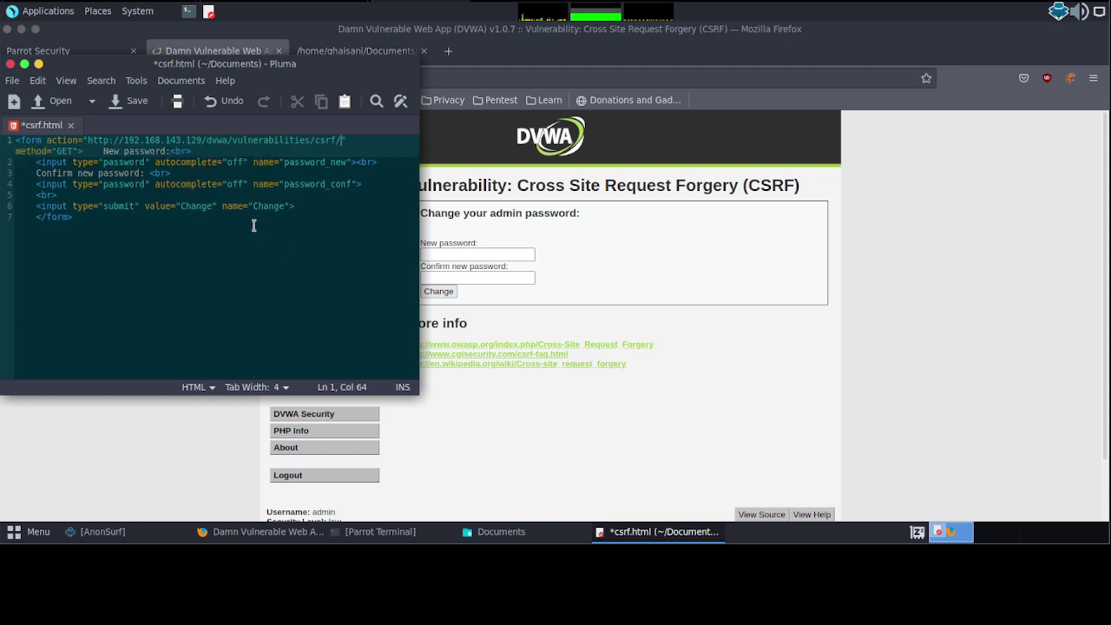
pyautogui.hotkey('ctrl', 's')
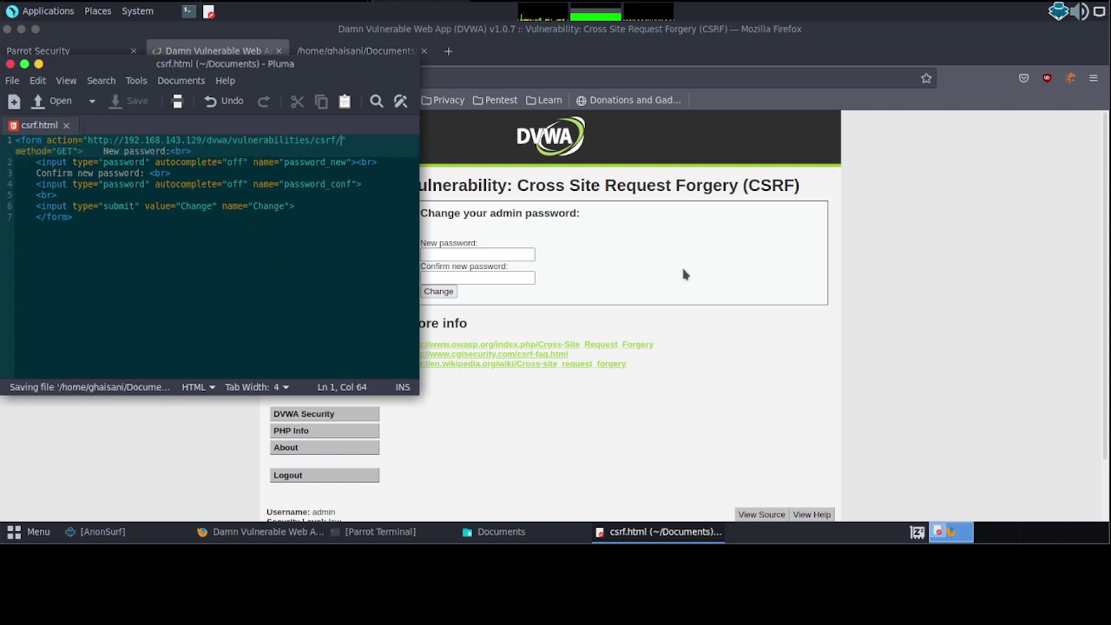
# Close the outdated csrf.html Firefox tab and return to the Parrot Terminal.
pyautogui.click(669, 274)
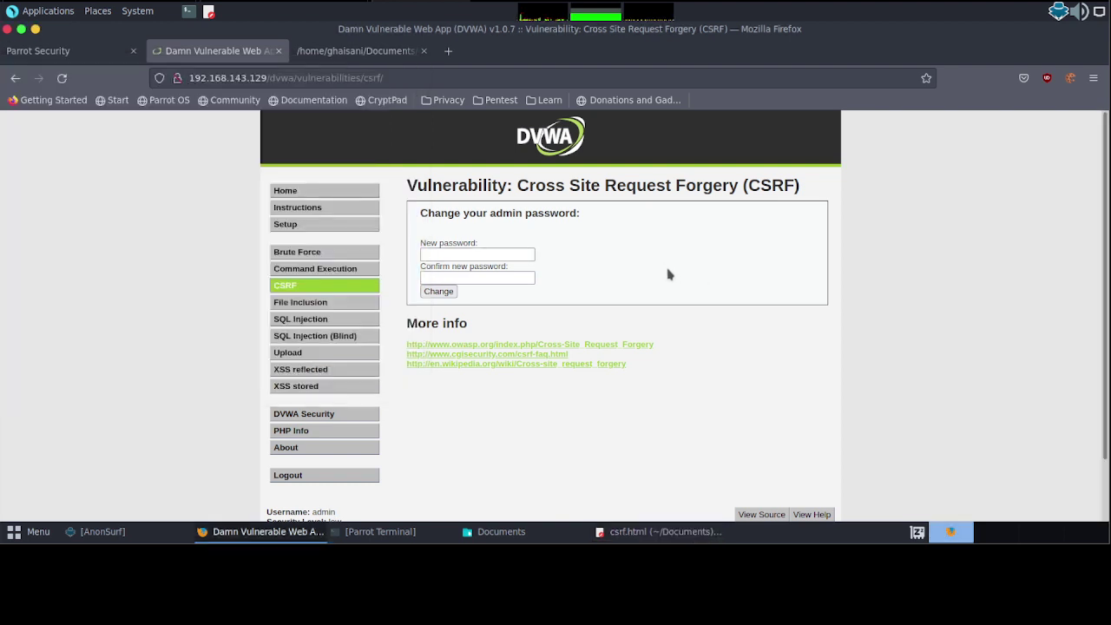
pyautogui.click(337, 54)
pyautogui.click(425, 51)
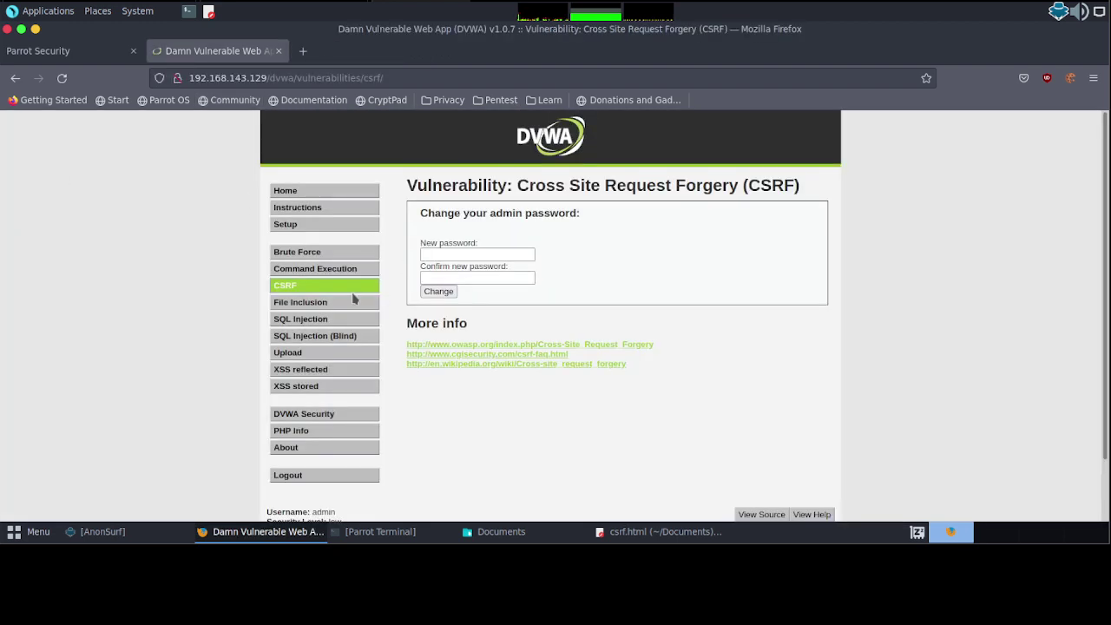
pyautogui.hotkey('alt', 'Tab')
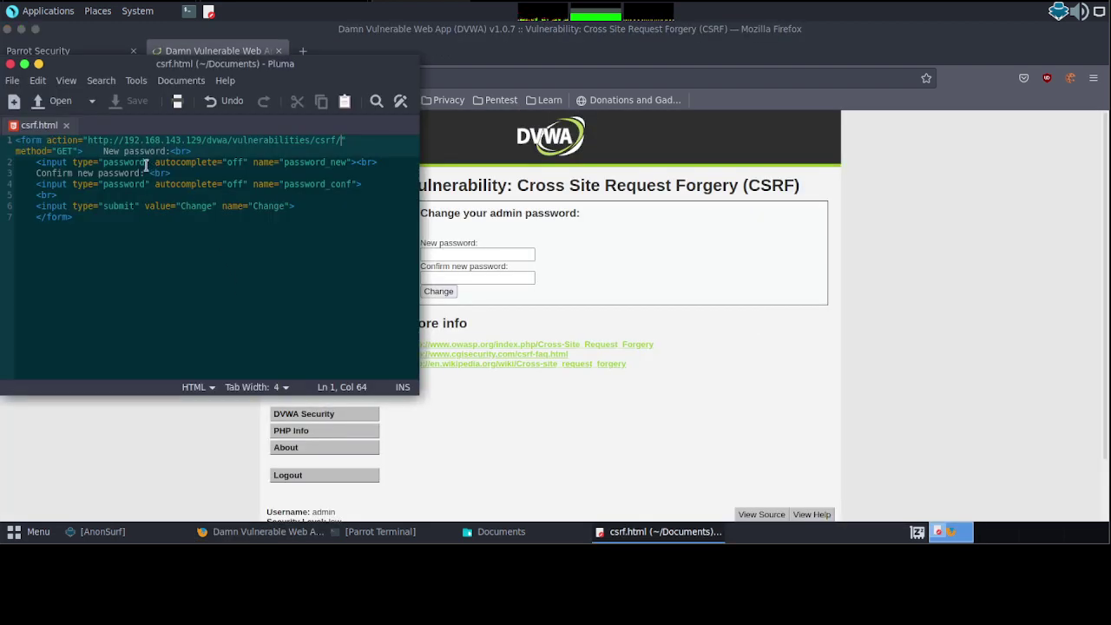
pyautogui.hotkey('alt', 'Tab')
pyautogui.hotkey('alt', 'Tab')
pyautogui.hotkey('alt', 'Tab')
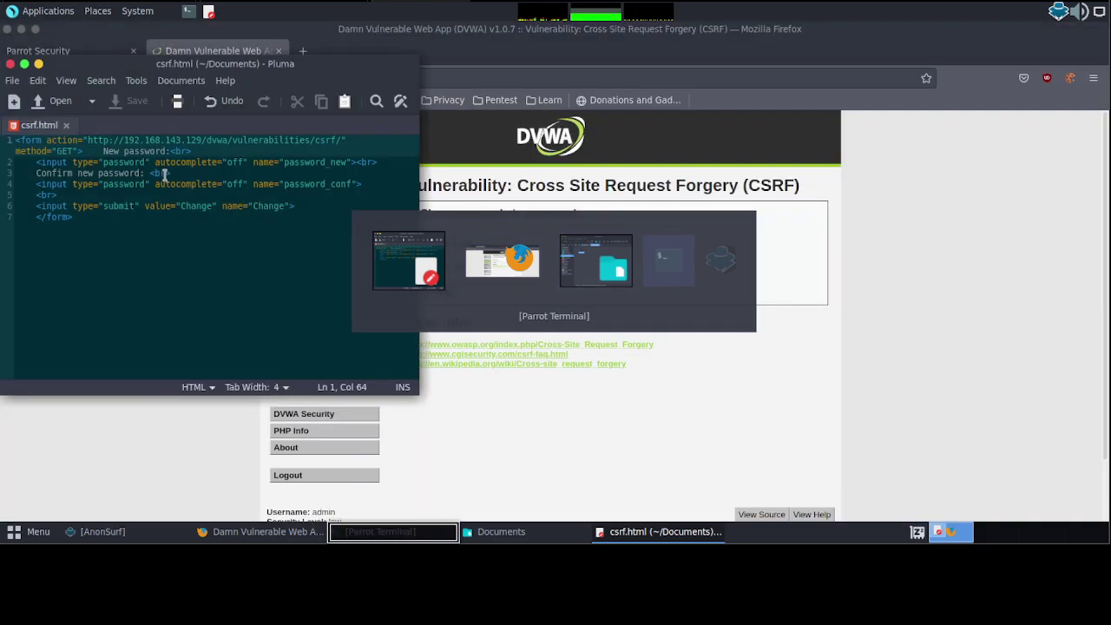
pyautogui.hotkey('alt', 'Tab')
pyautogui.hotkey('alt', 'Tab')
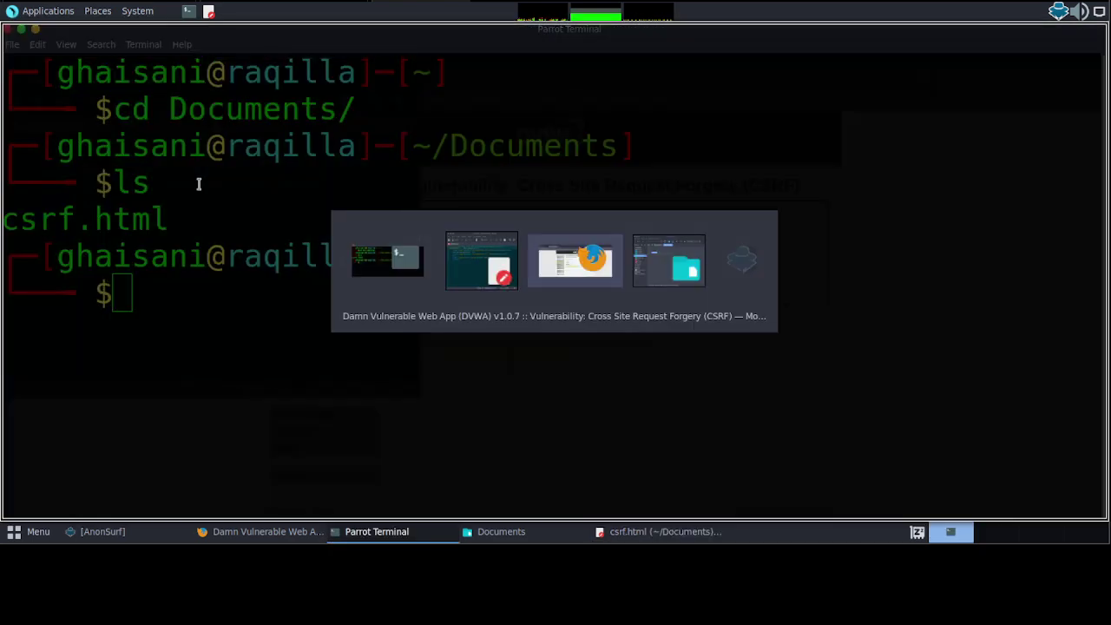
pyautogui.hotkey('alt', 'Tab')
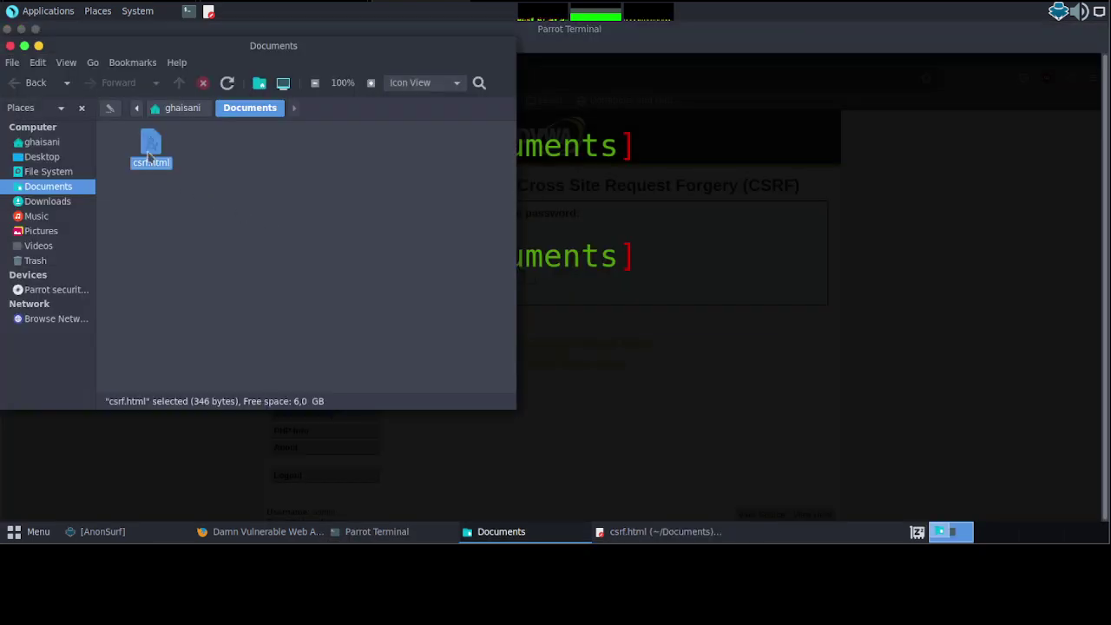
# Open the edited csrf.html in Firefox and enter the new password in both password fields.
pyautogui.rightClick(151, 146)
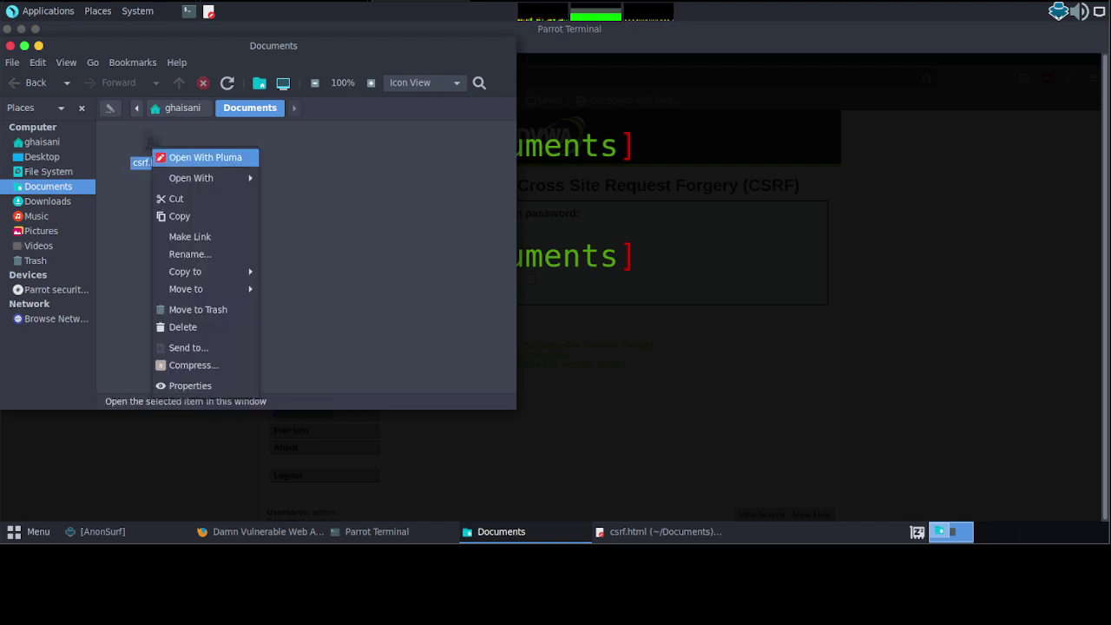
pyautogui.moveTo(191, 178)
pyautogui.click(288, 178)
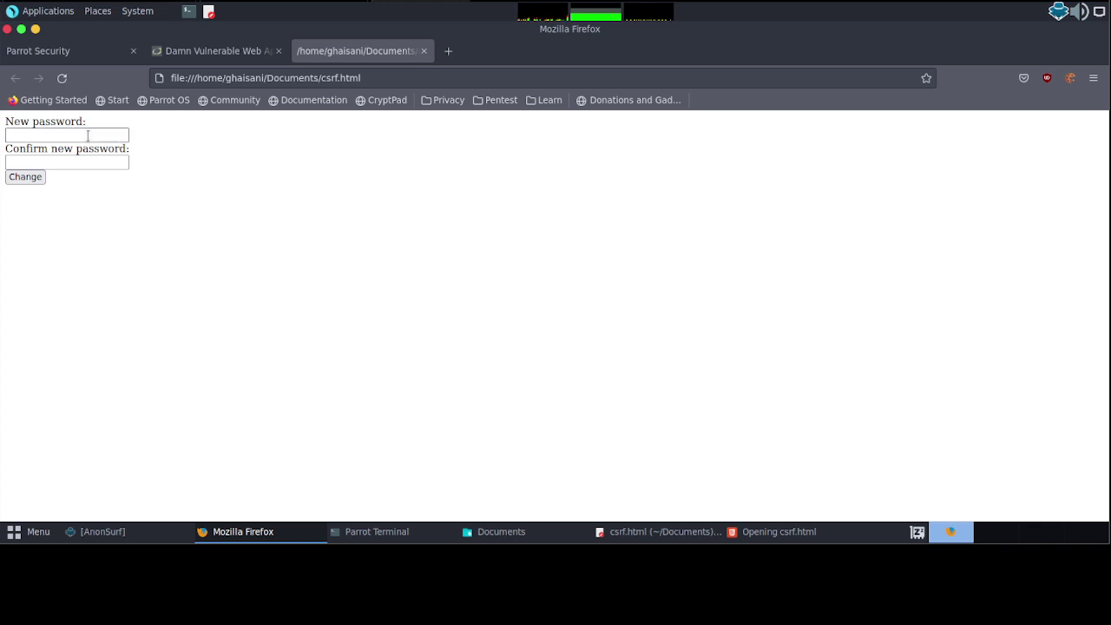
pyautogui.click(88, 136)
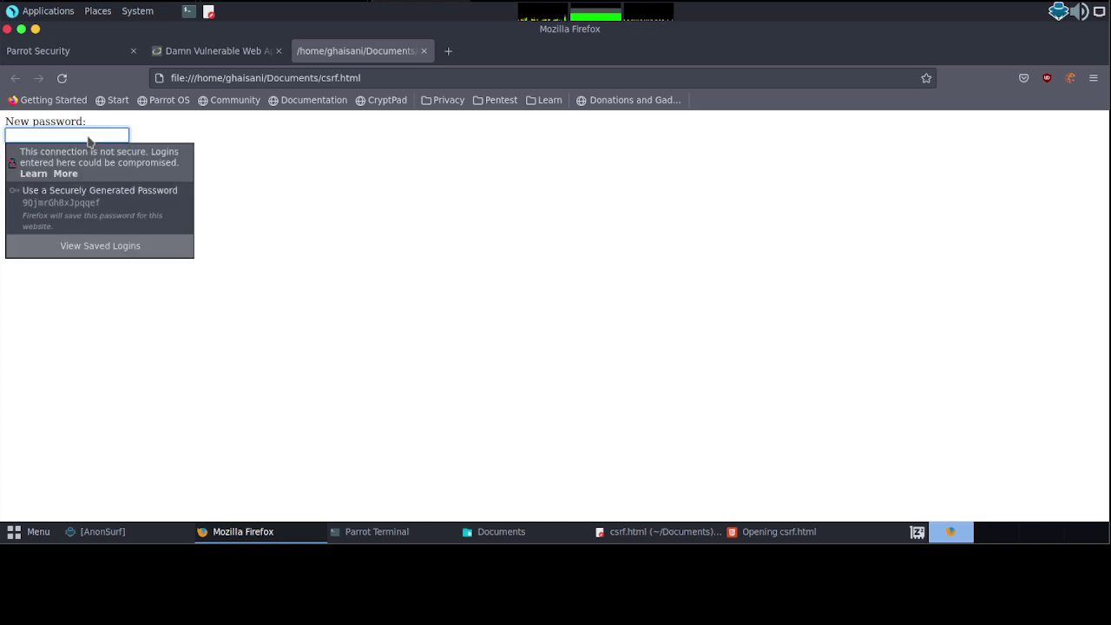
pyautogui.write('p')
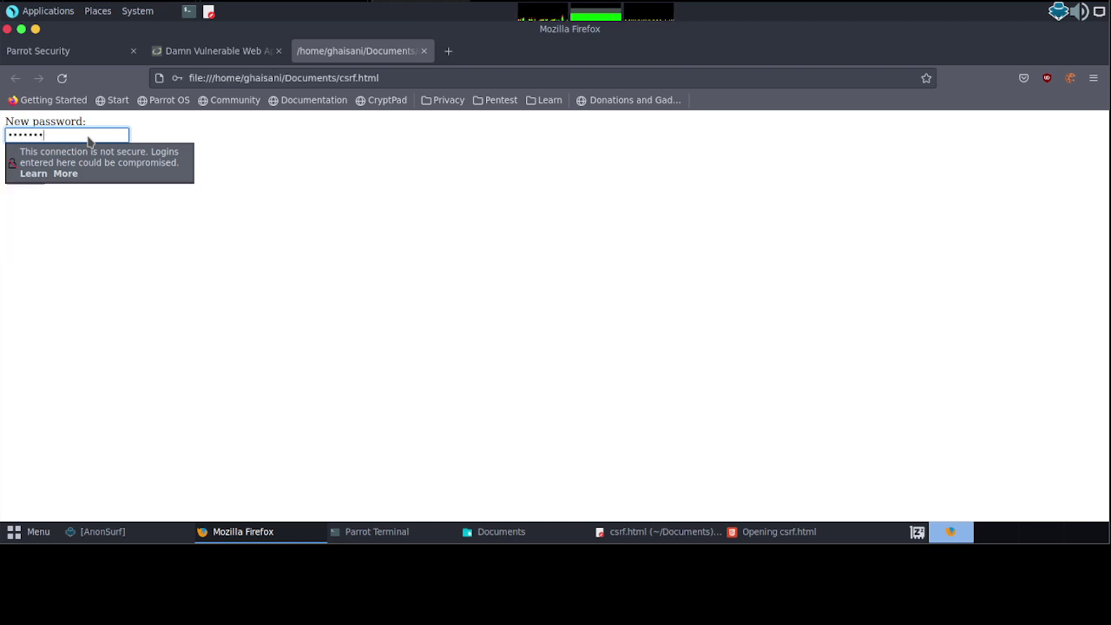
pyautogui.click(200, 259)
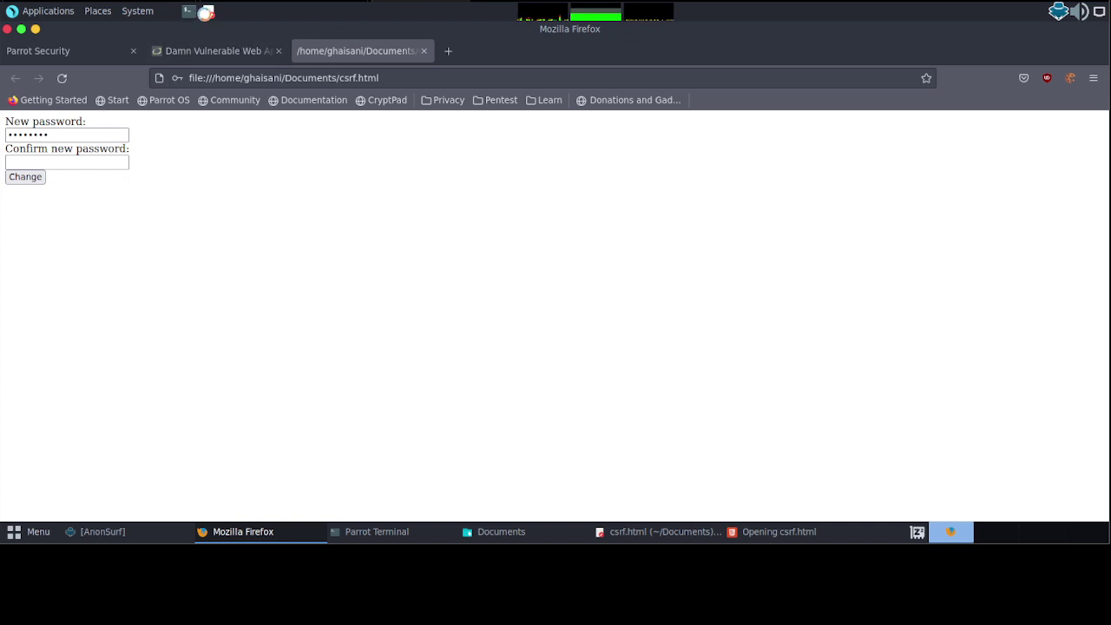
pyautogui.click(84, 163)
pyautogui.click(84, 163)
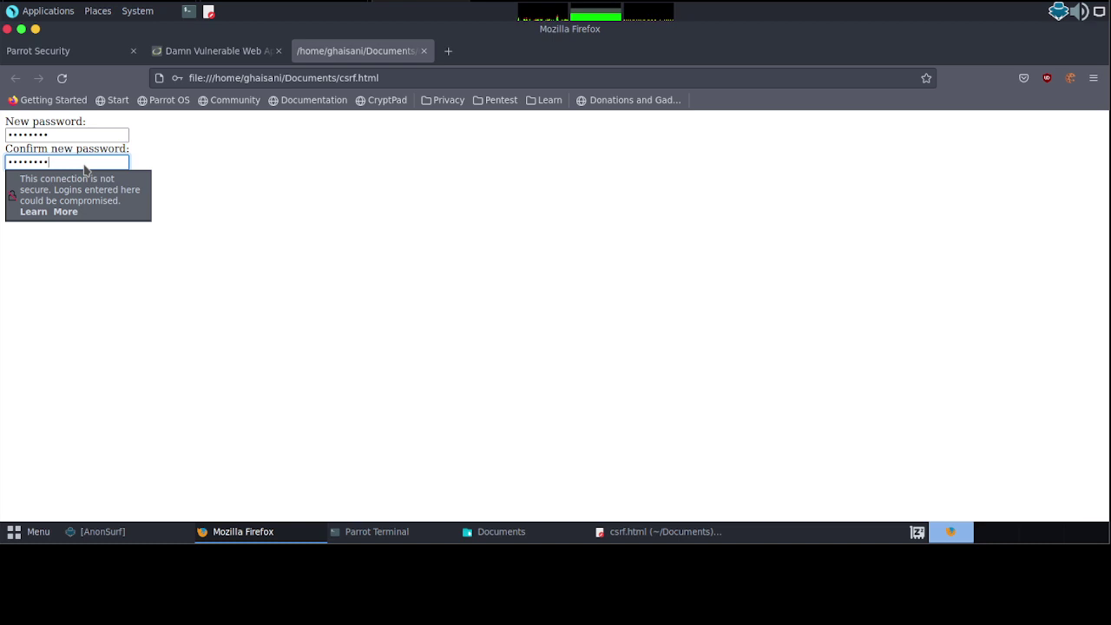
pyautogui.click(223, 315)
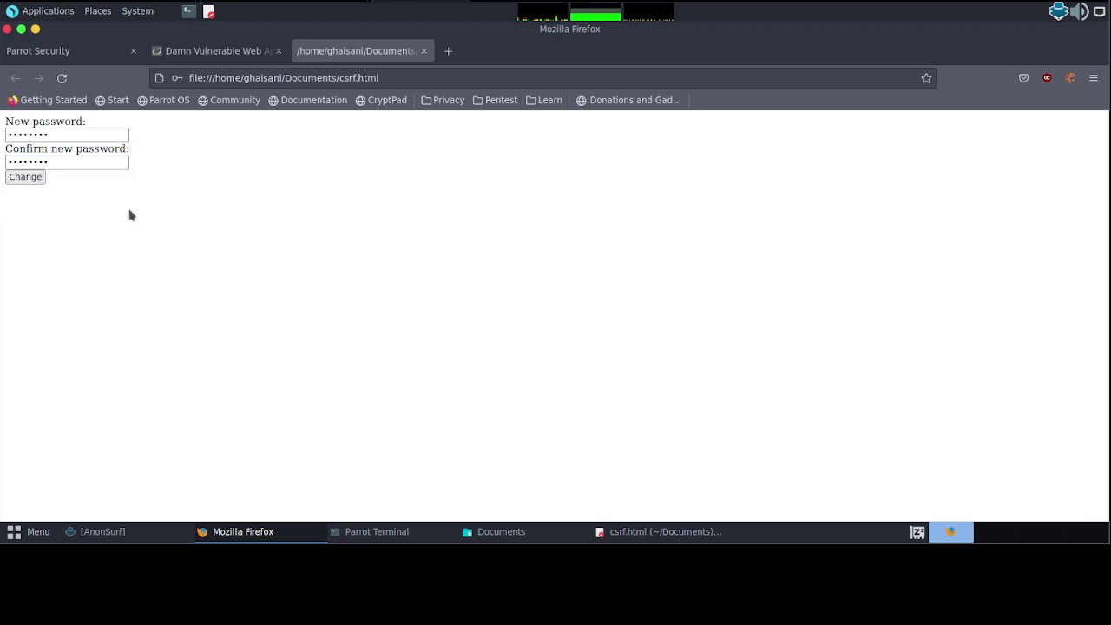
# Submit the forged form, decline saving the password, and zoom to 140% on 'Password Changed'.
pyautogui.click(11, 180)
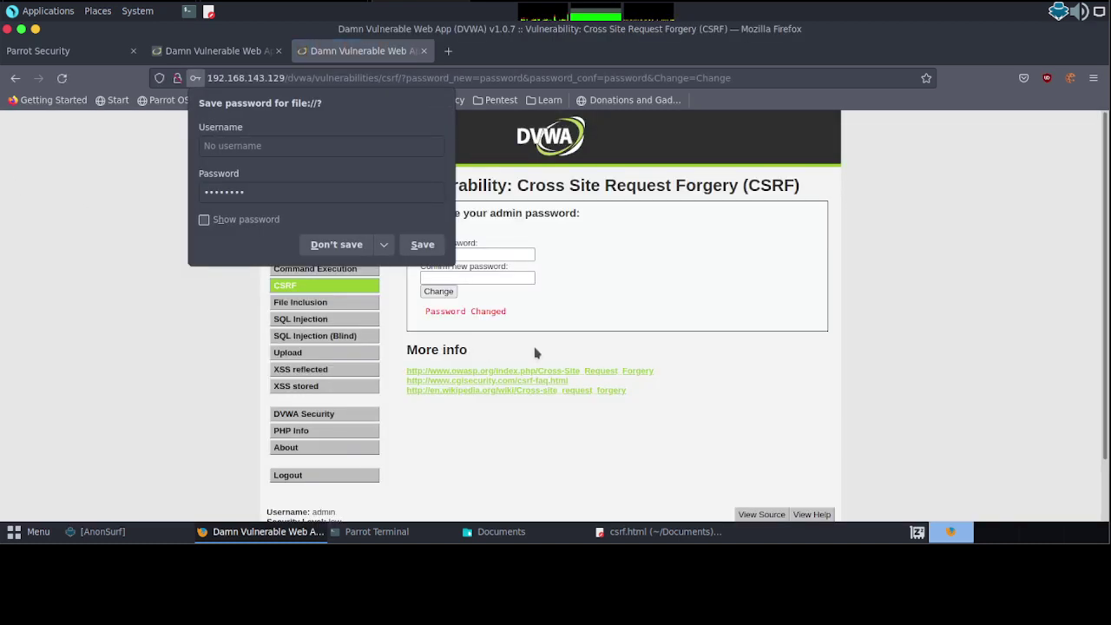
pyautogui.click(516, 327)
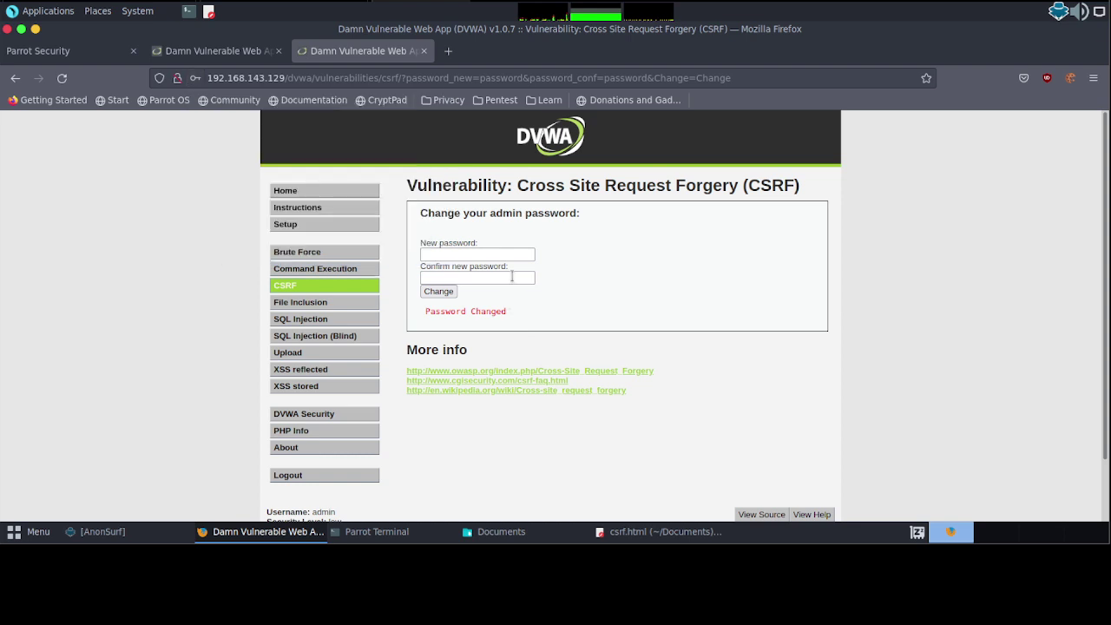
pyautogui.moveTo(426, 310); pyautogui.dragTo(526, 318)
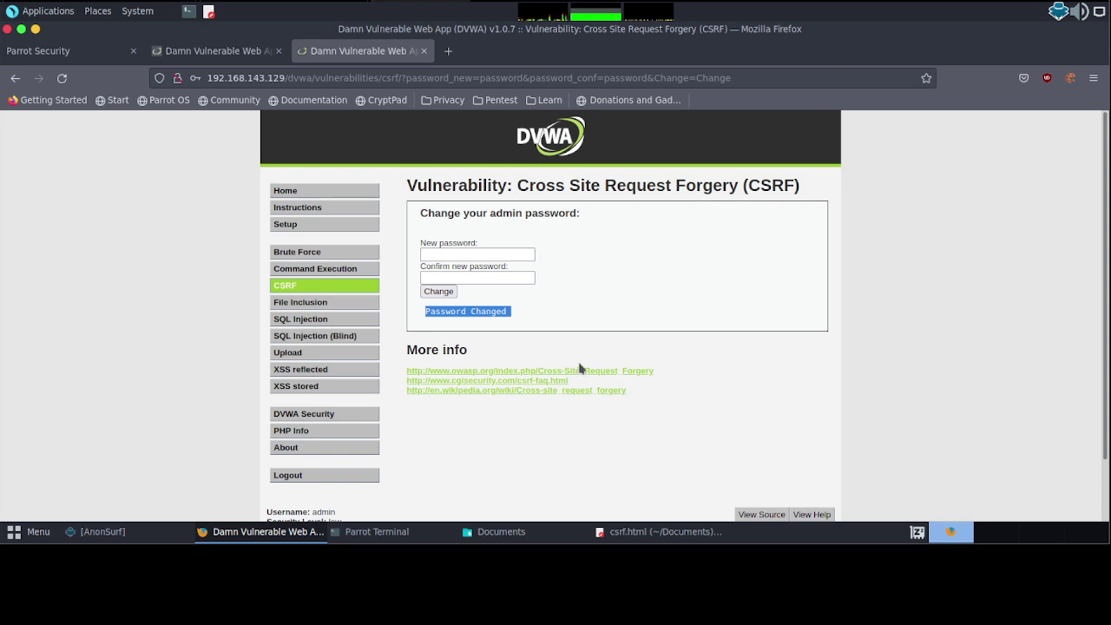
pyautogui.hotkey('ctrl', '+')
pyautogui.hotkey('ctrl', '+')
pyautogui.hotkey('ctrl', '+')
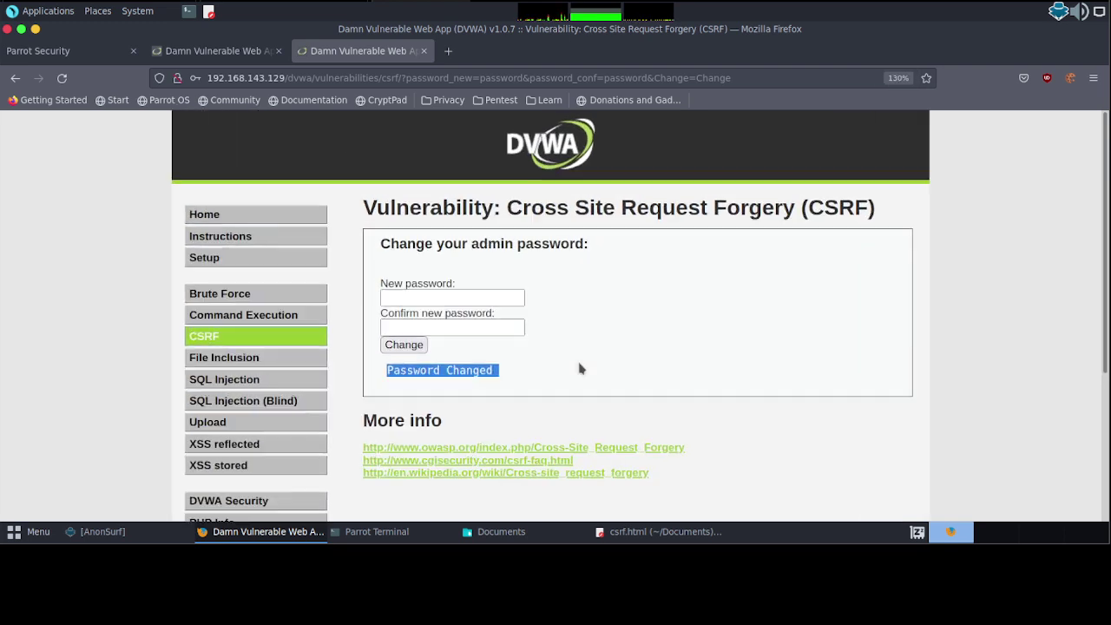
pyautogui.hotkey('ctrl', '+')
# Check the DVWA password fields and other tab, deselect csrf.html in Documents, then return to Firefox.
pyautogui.click(420, 390)
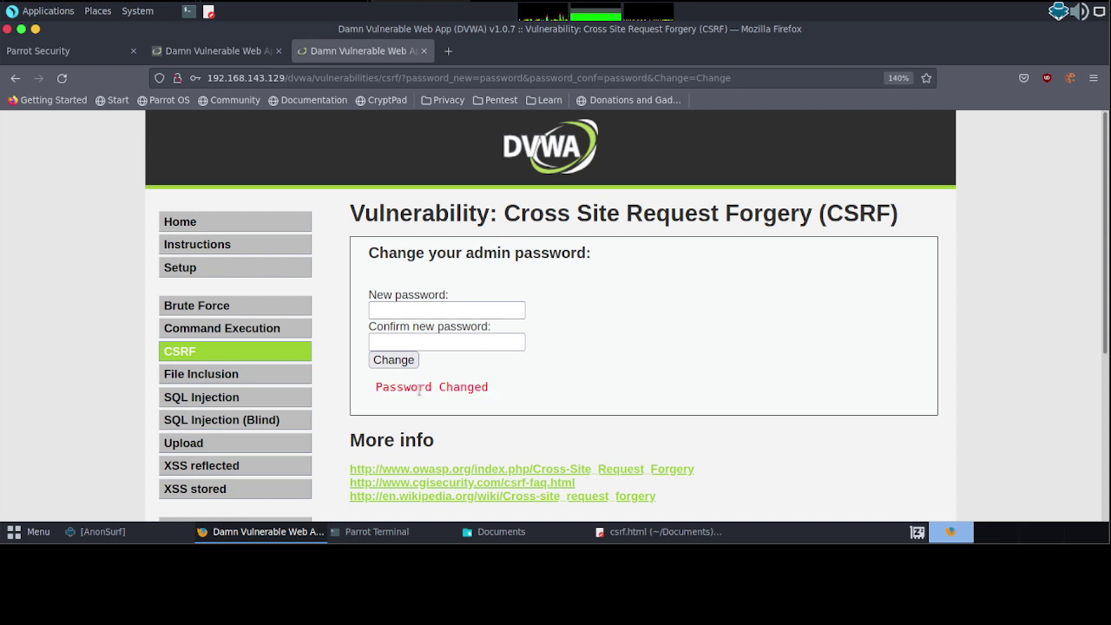
pyautogui.click(412, 308)
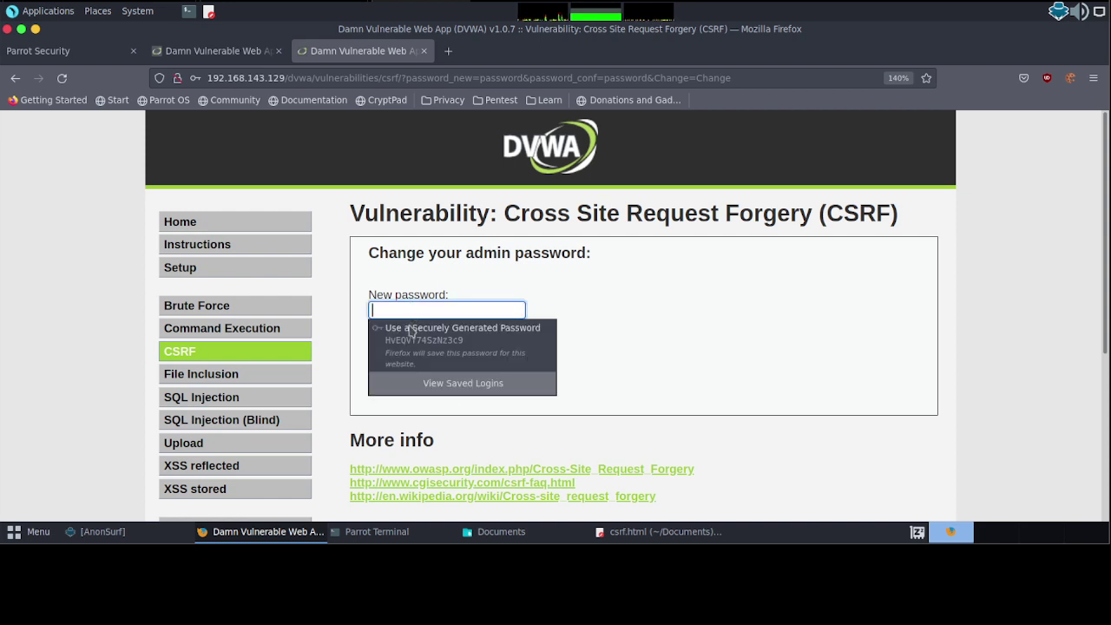
pyautogui.click(586, 372)
pyautogui.click(433, 340)
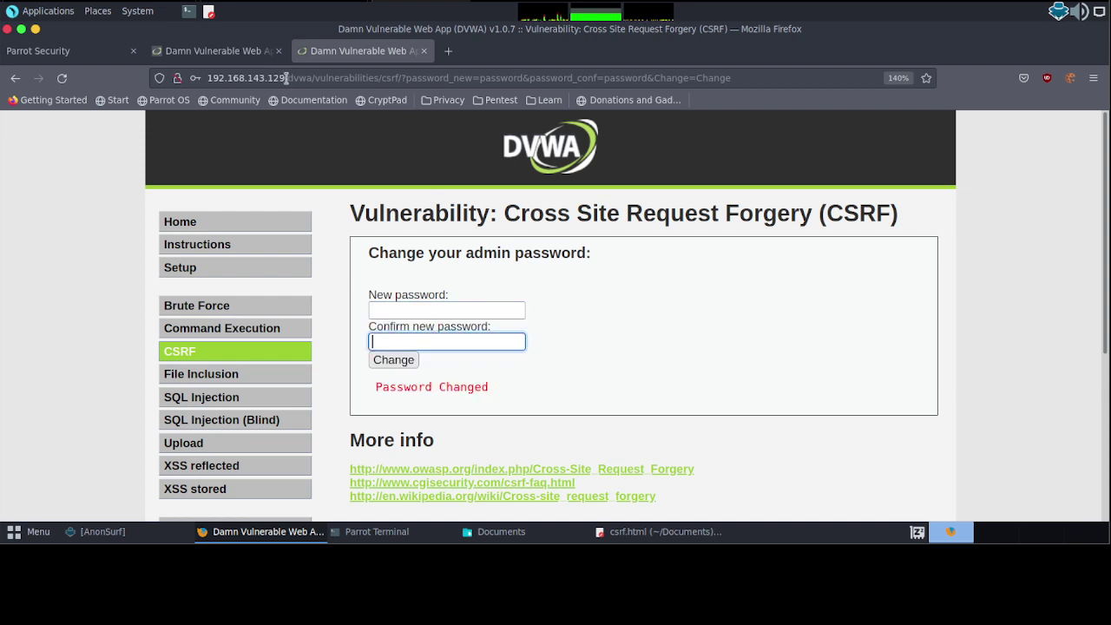
pyautogui.click(230, 63)
pyautogui.click(229, 57)
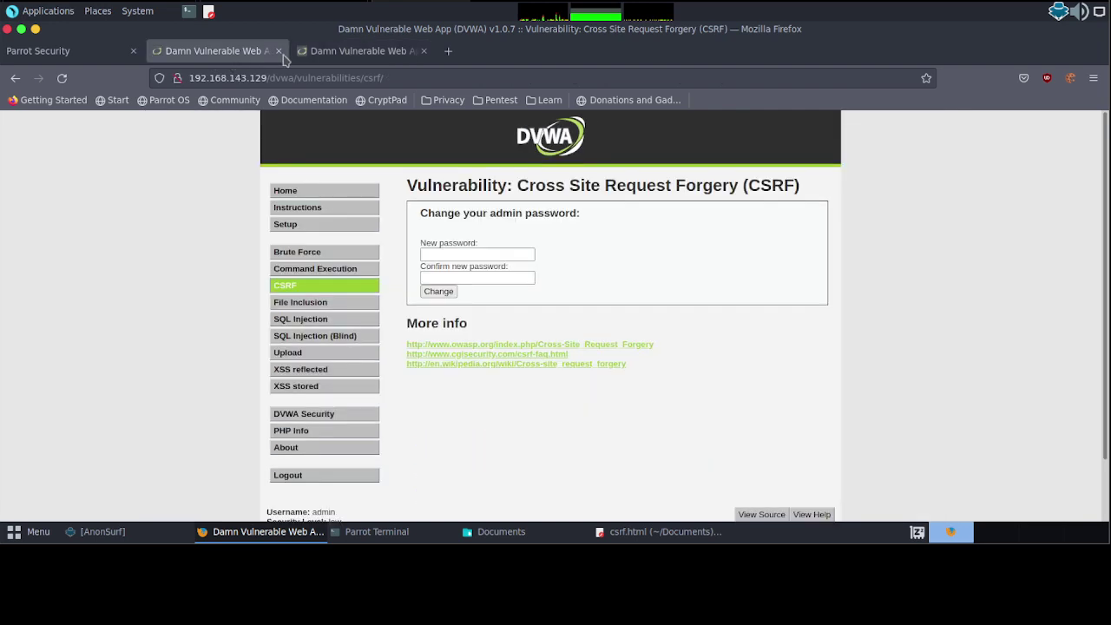
pyautogui.click(319, 54)
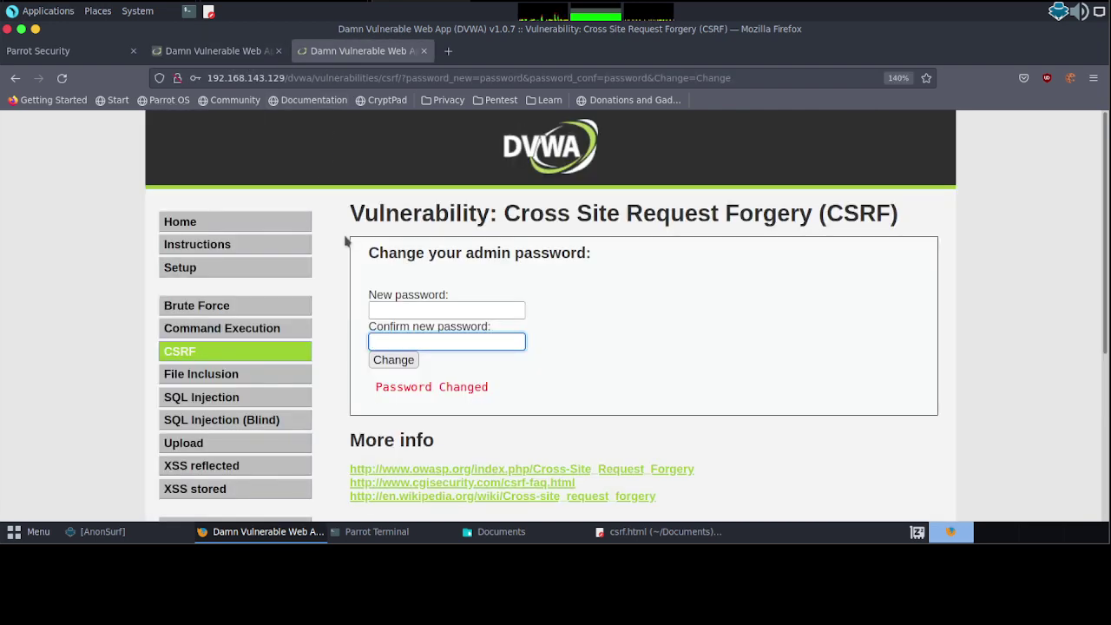
pyautogui.hotkey('alt', 'Tab')
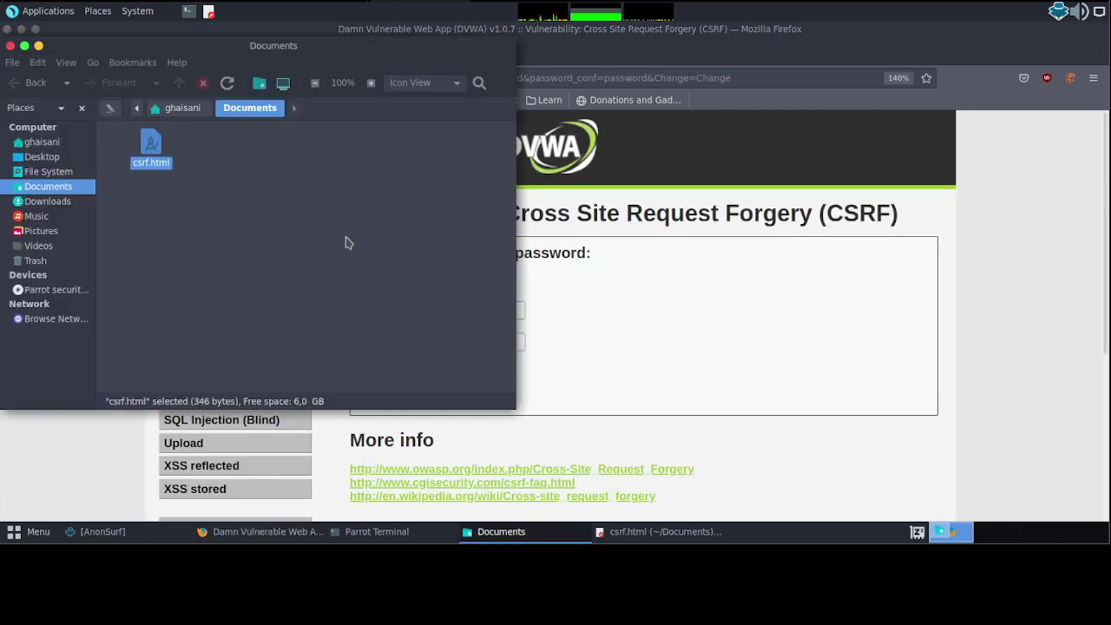
pyautogui.click(171, 221)
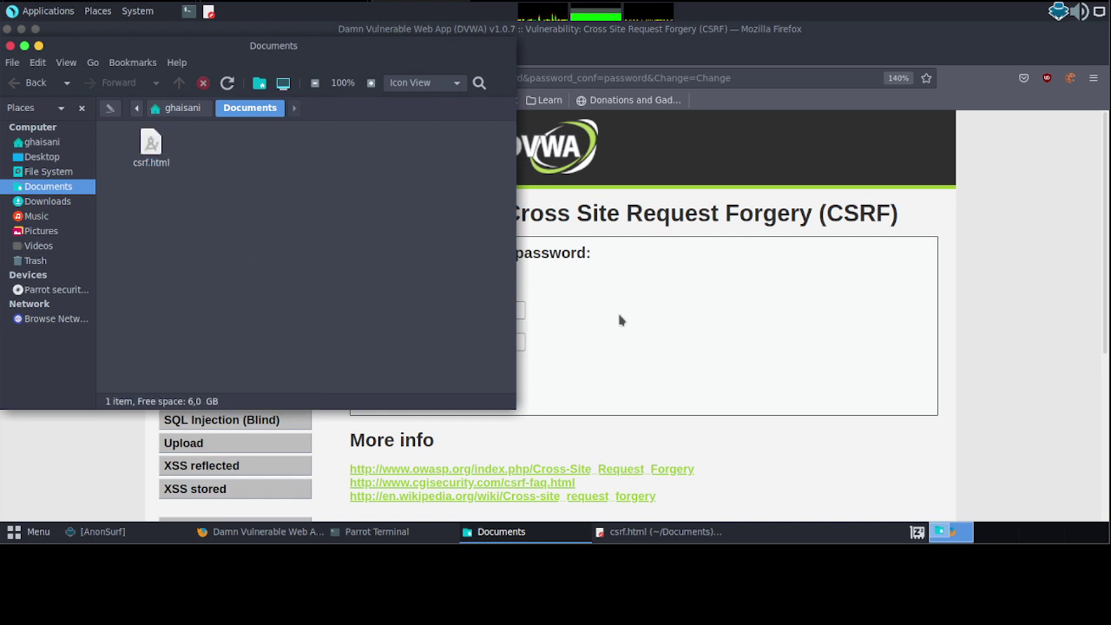
pyautogui.click(712, 322)
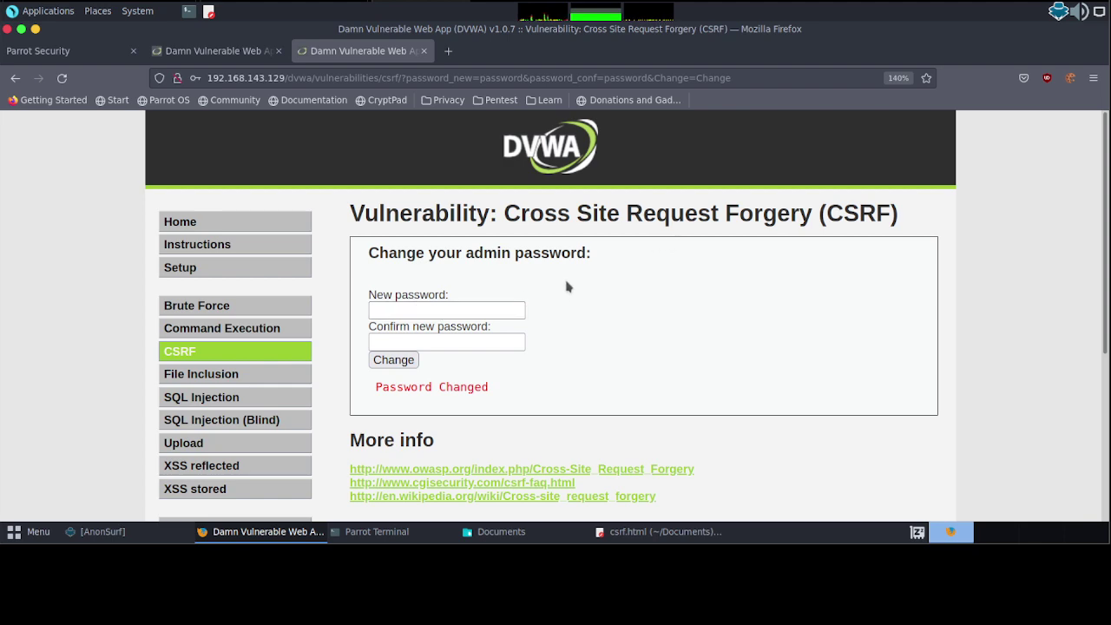
# Log out of DVWA and try logging in as admin, which returns Login failed.
pyautogui.scroll(-3, 278, 338)
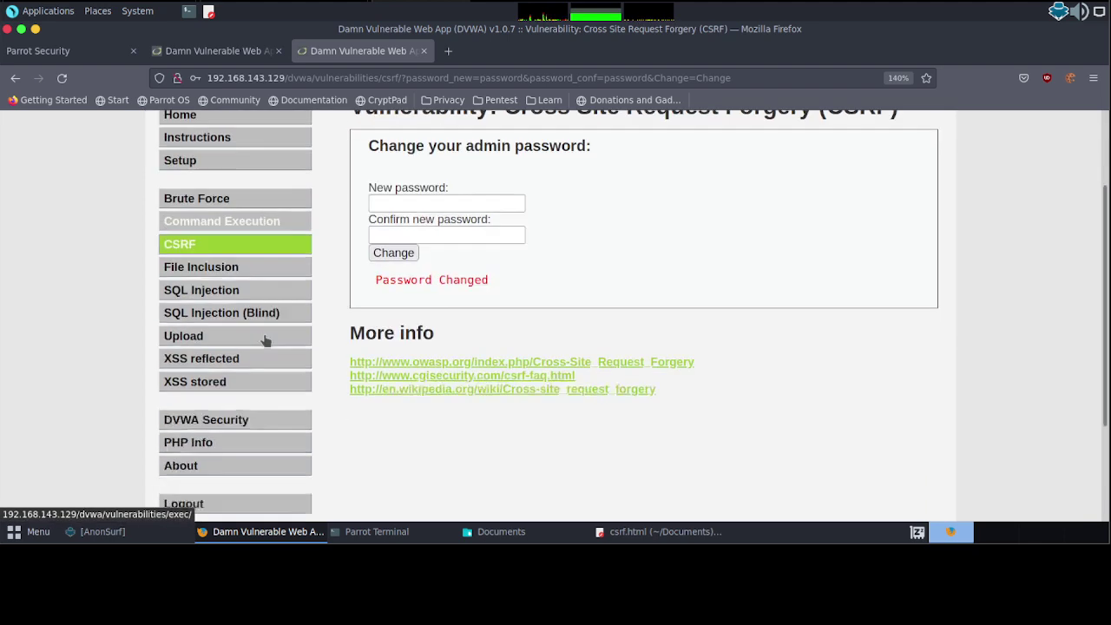
pyautogui.click(239, 372)
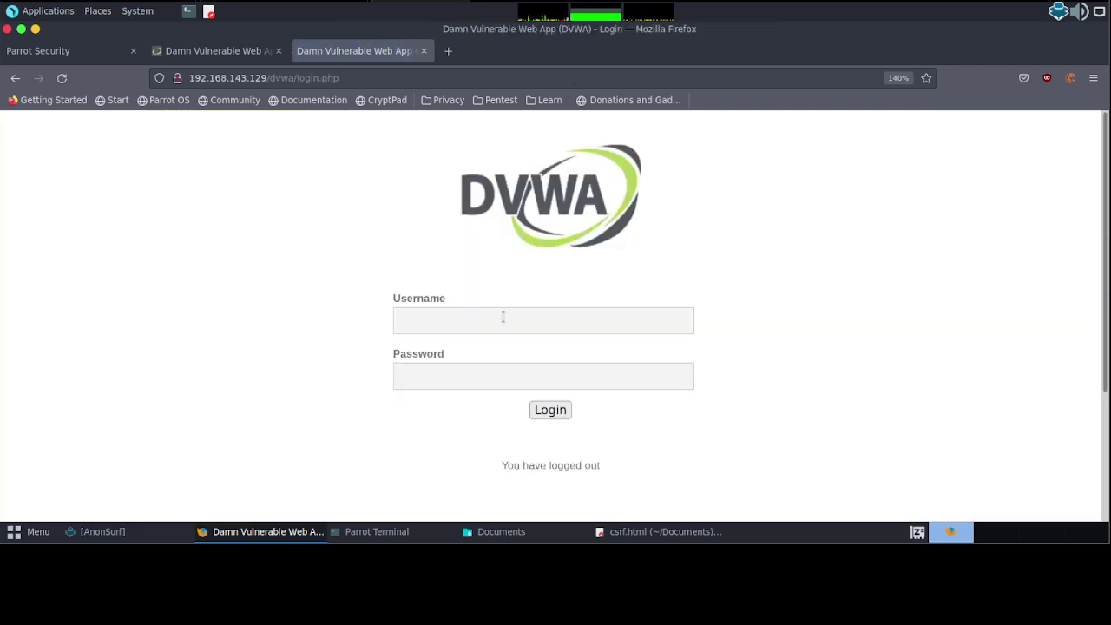
pyautogui.click(490, 320)
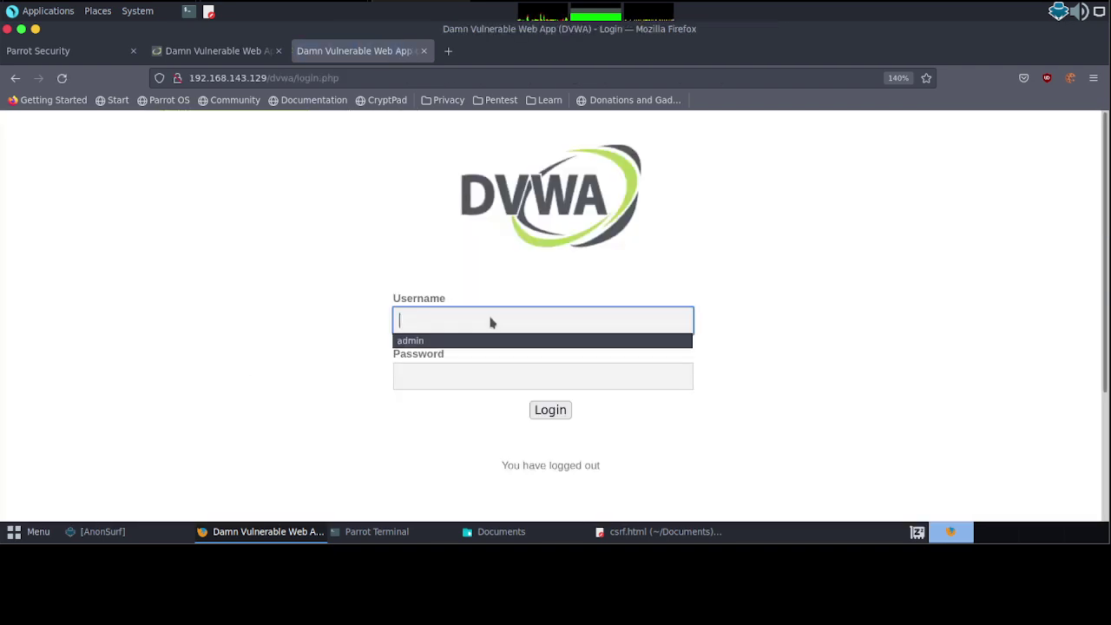
pyautogui.click(481, 340)
pyautogui.click(464, 381)
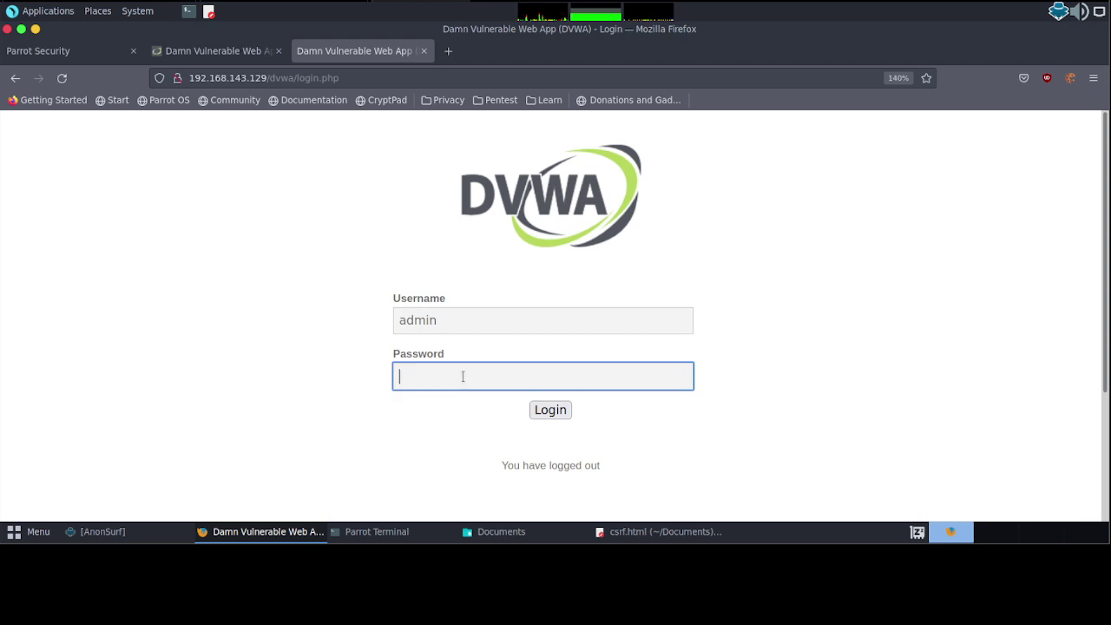
pyautogui.write('p')
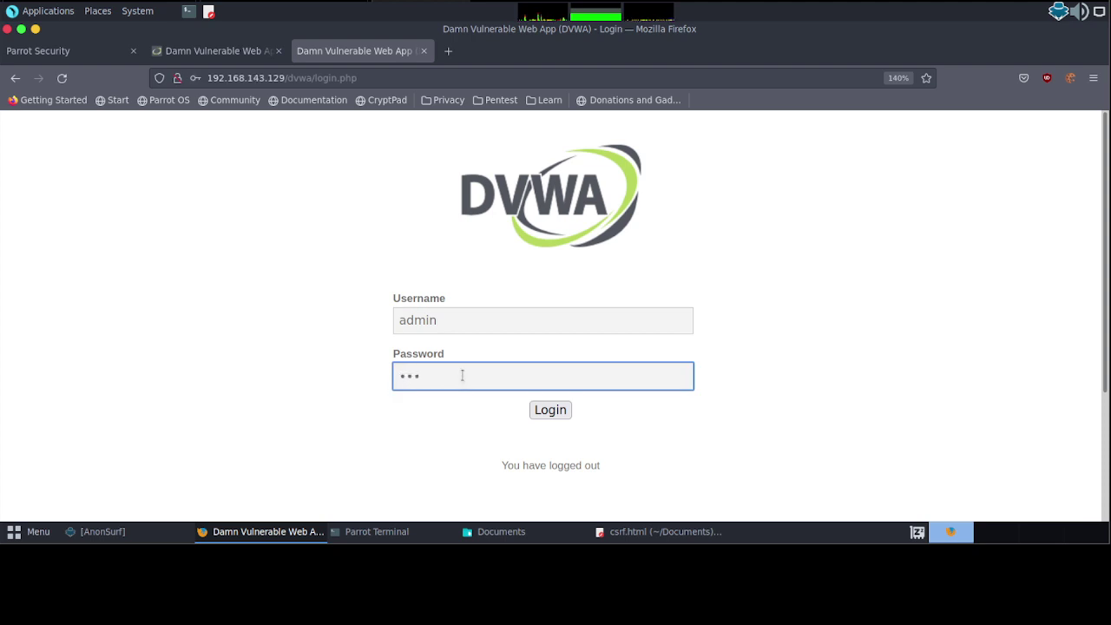
pyautogui.write('wo')
pyautogui.click(551, 411)
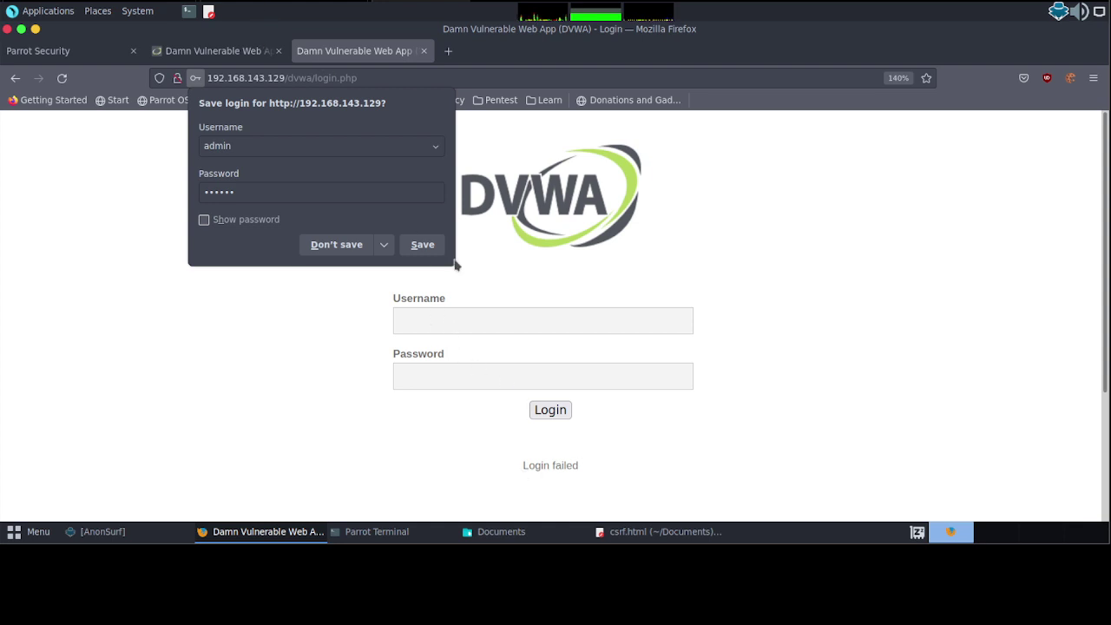
# Refill the username admin and enter the new password again.
pyautogui.click(460, 328)
pyautogui.click(458, 341)
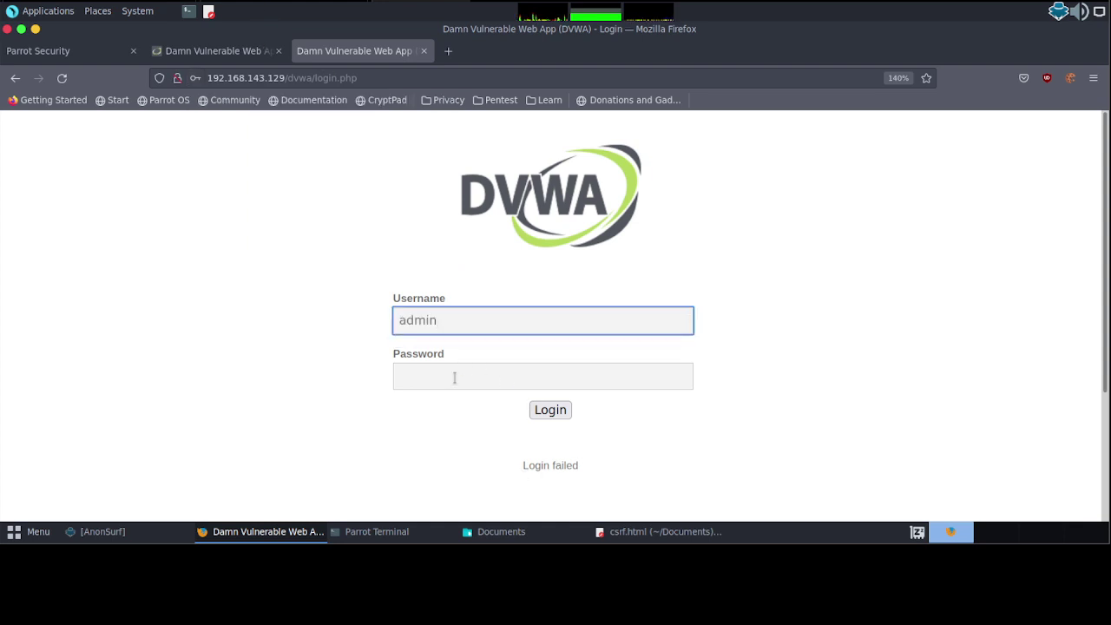
pyautogui.click(454, 377)
pyautogui.write('ss')
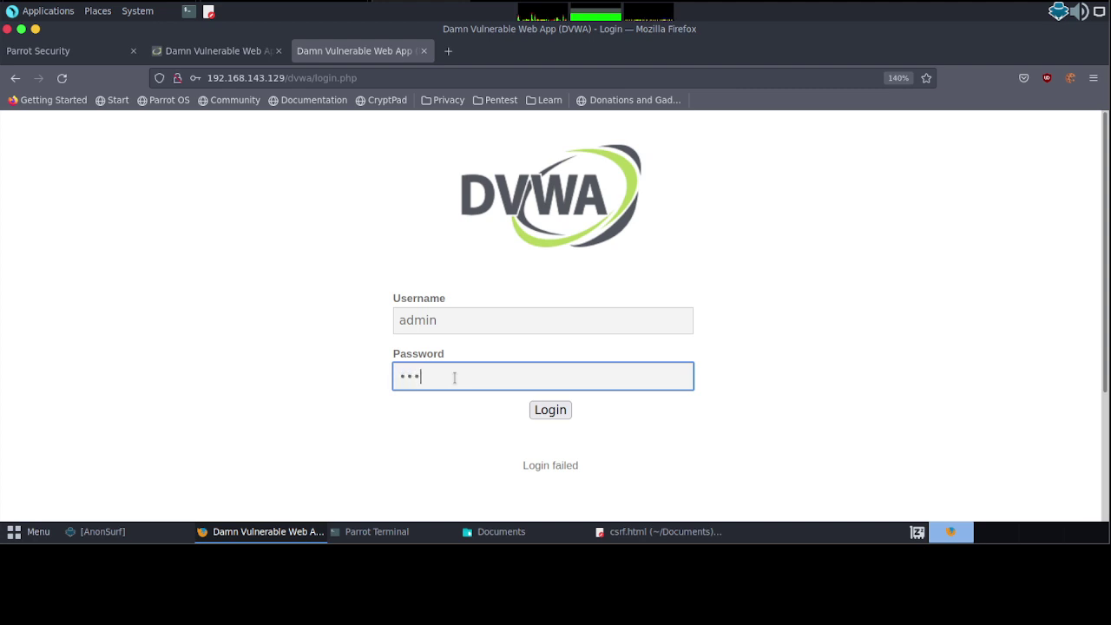
pyautogui.write('wo')
# Log in as admin with the new password, decline saving the login, and open the CSRF page.
pyautogui.click(559, 415)
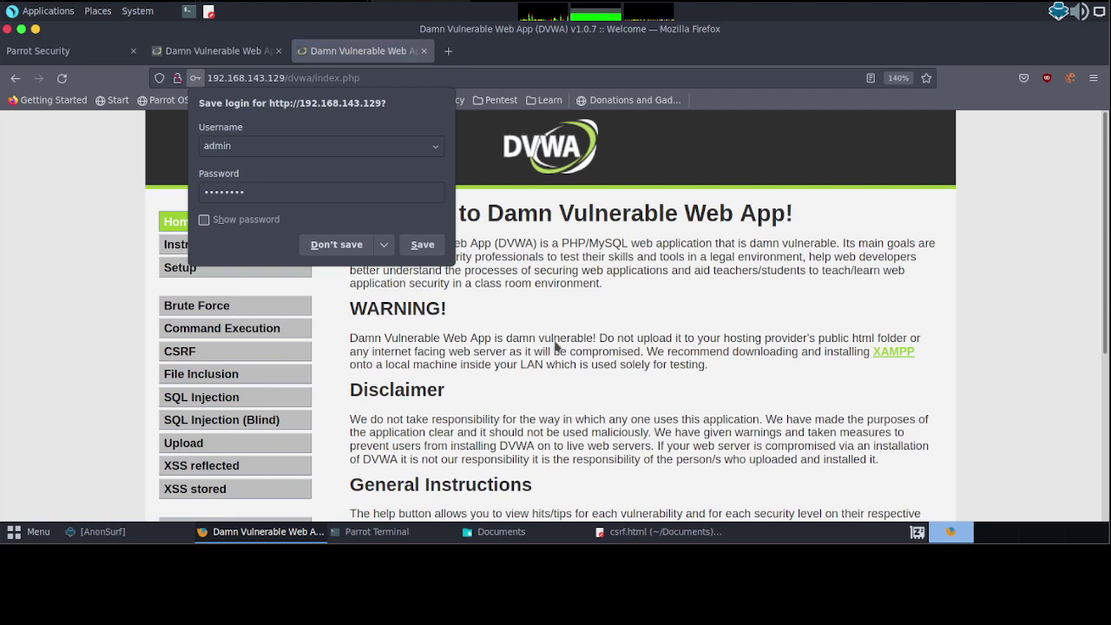
pyautogui.click(555, 346)
pyautogui.scroll(-3, 555, 345)
pyautogui.scroll(3, 554, 340)
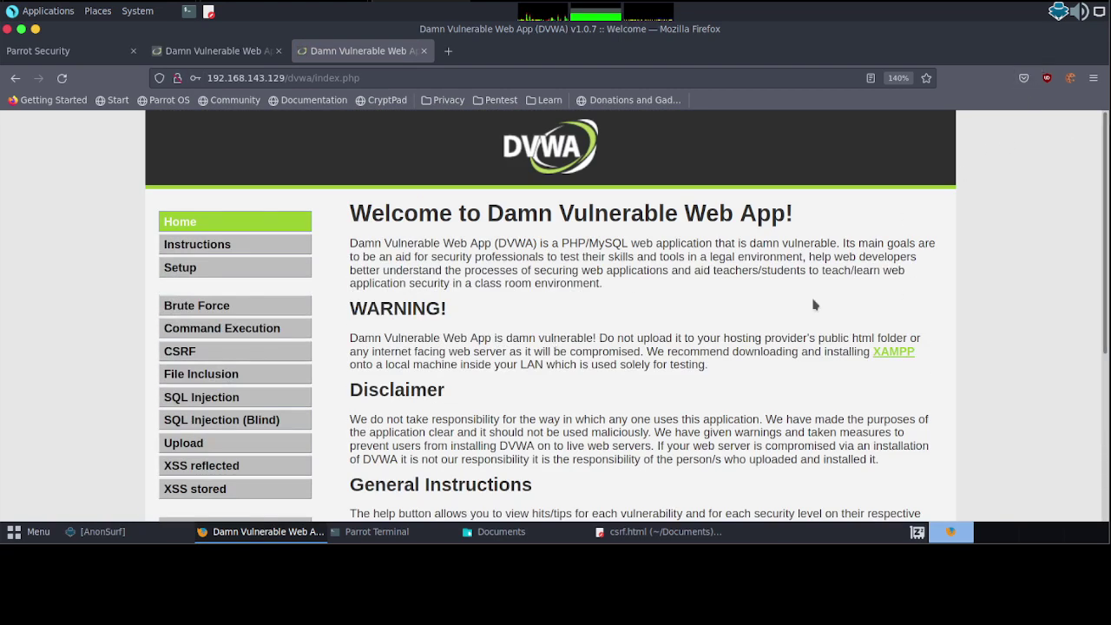
pyautogui.click(206, 352)
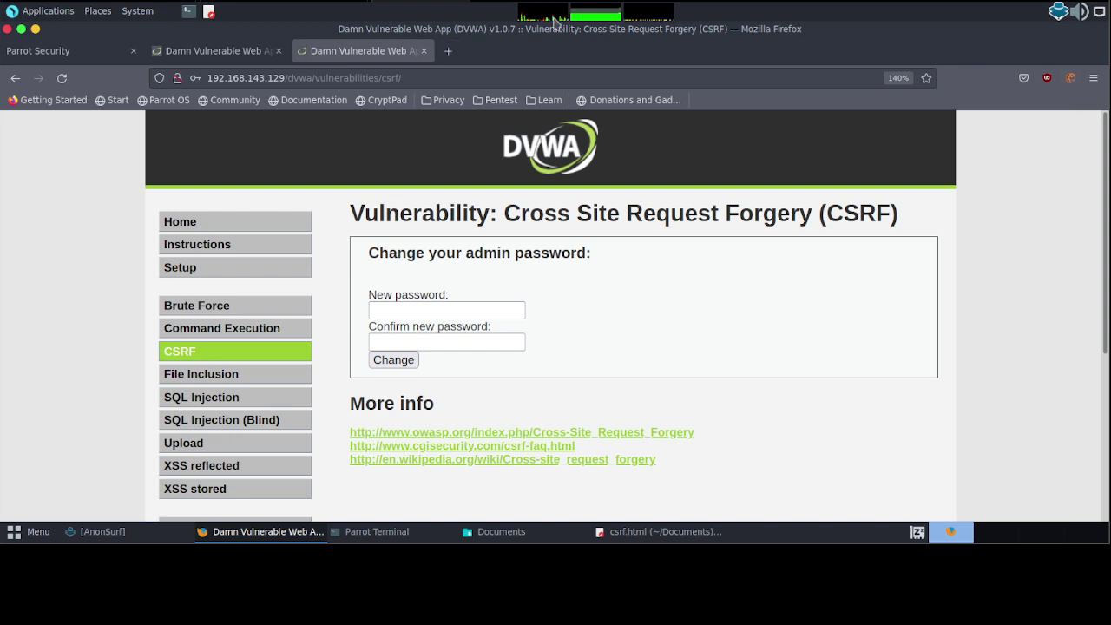
# Minimise Firefox, the Documents window, the terminal and Pluma to clear the desktop.
pyautogui.click(35, 32)
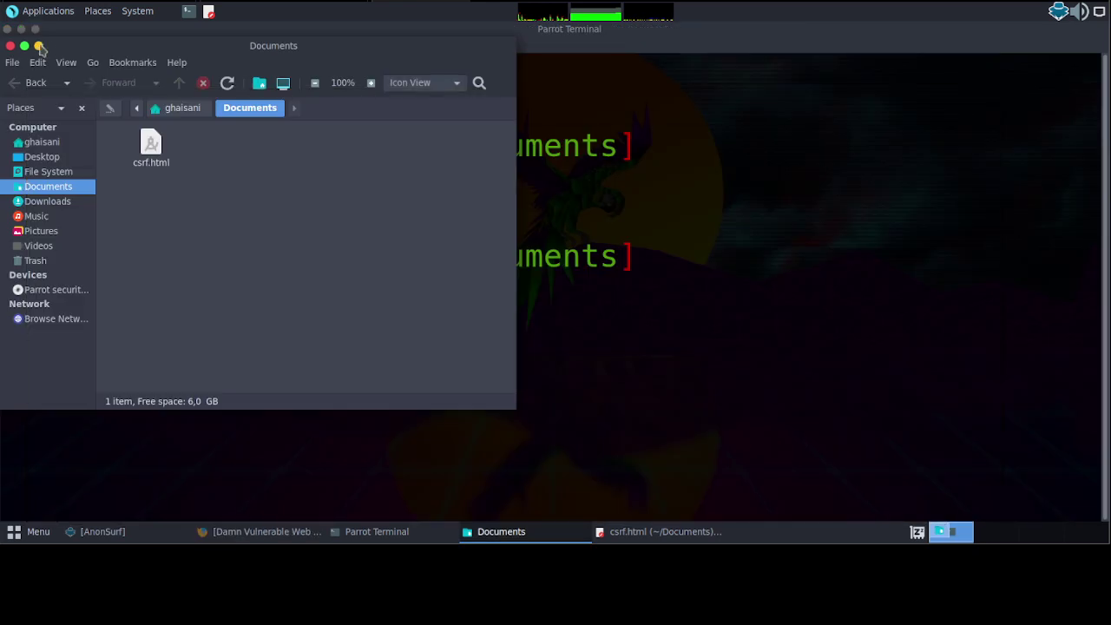
pyautogui.click(37, 43)
pyautogui.click(37, 35)
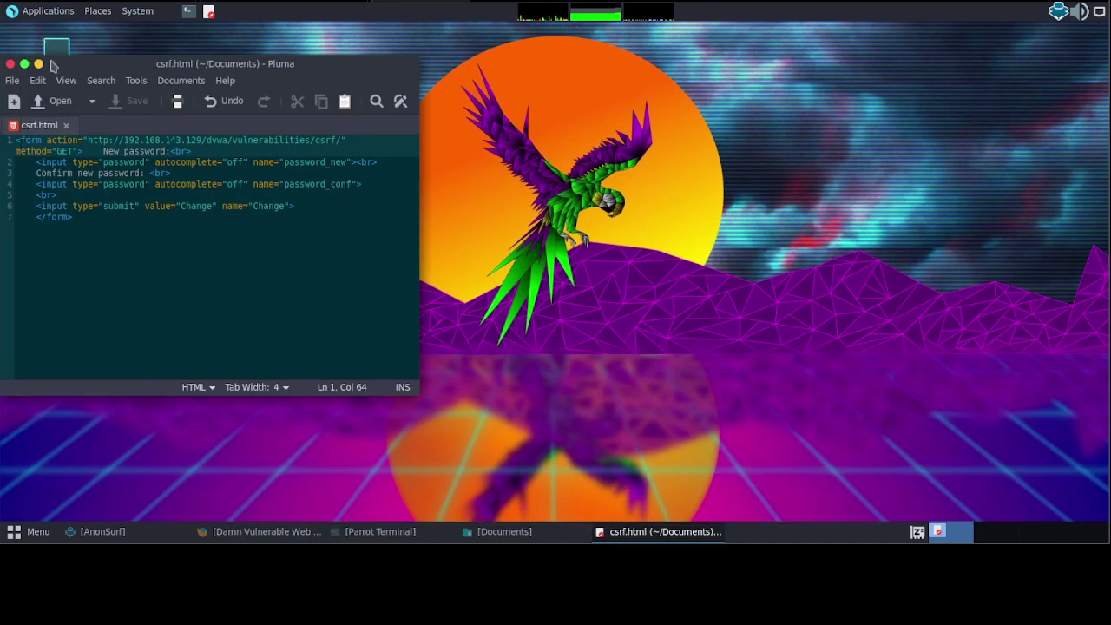
pyautogui.click(38, 64)
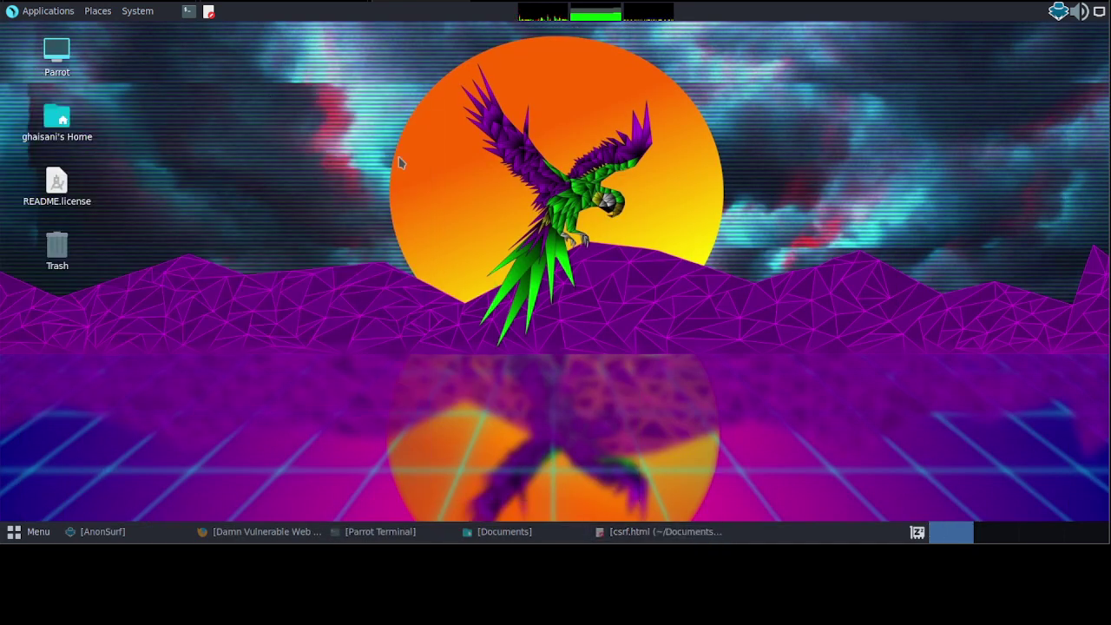